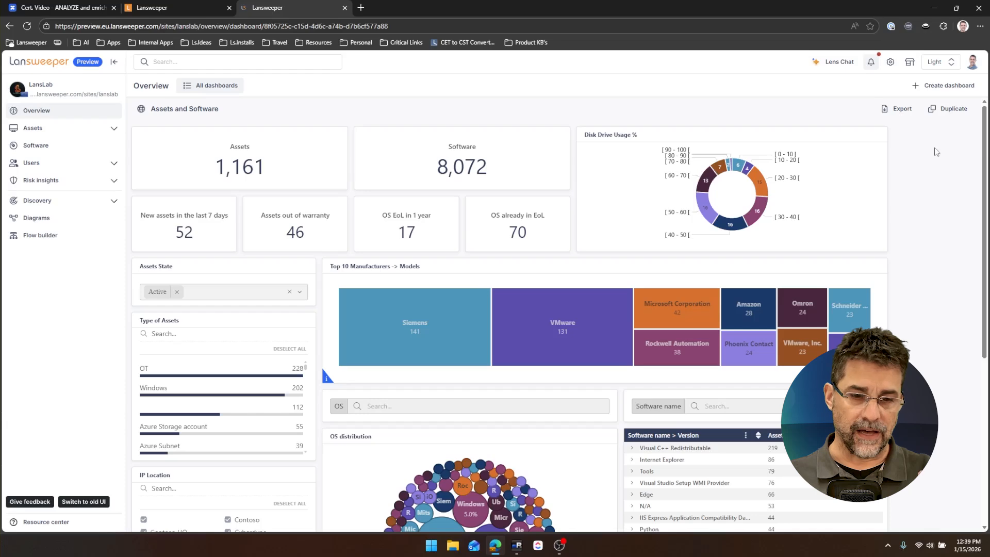
Duplicate the Assets and Software dashboard under the name Copy of Assets and Software
{"action": "left_click", "coordinate": [950, 110]}
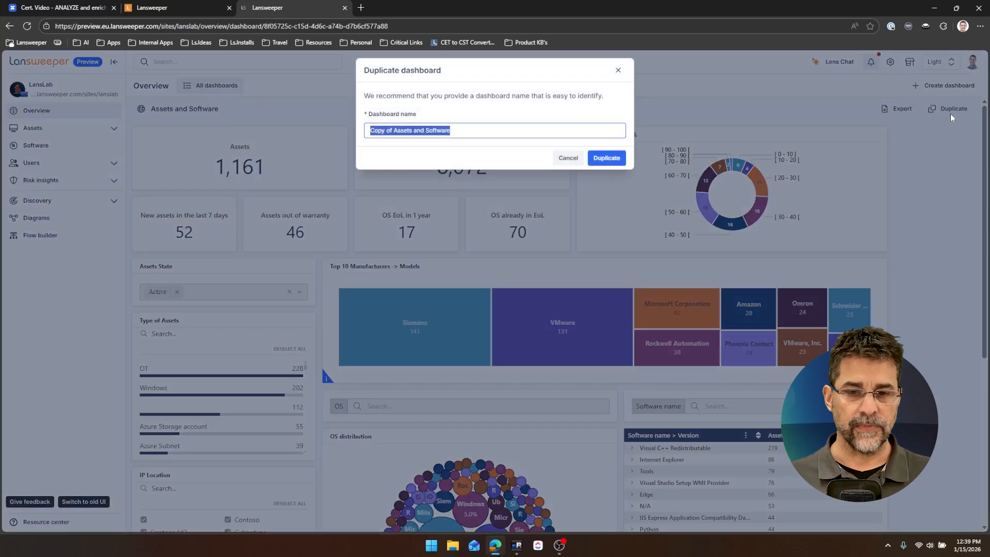
{"action": "left_click", "coordinate": [605, 156]}
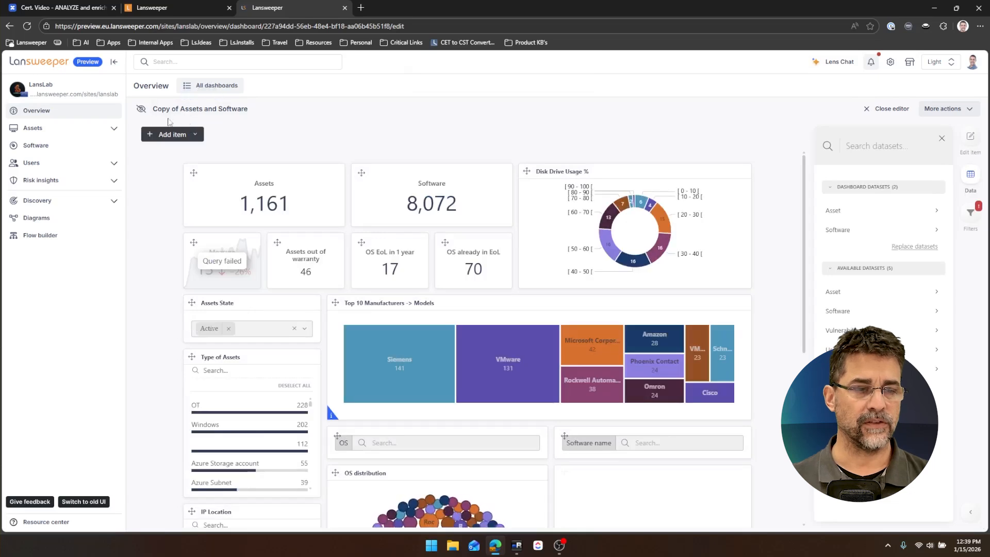
{"action": "left_click", "coordinate": [202, 110]}
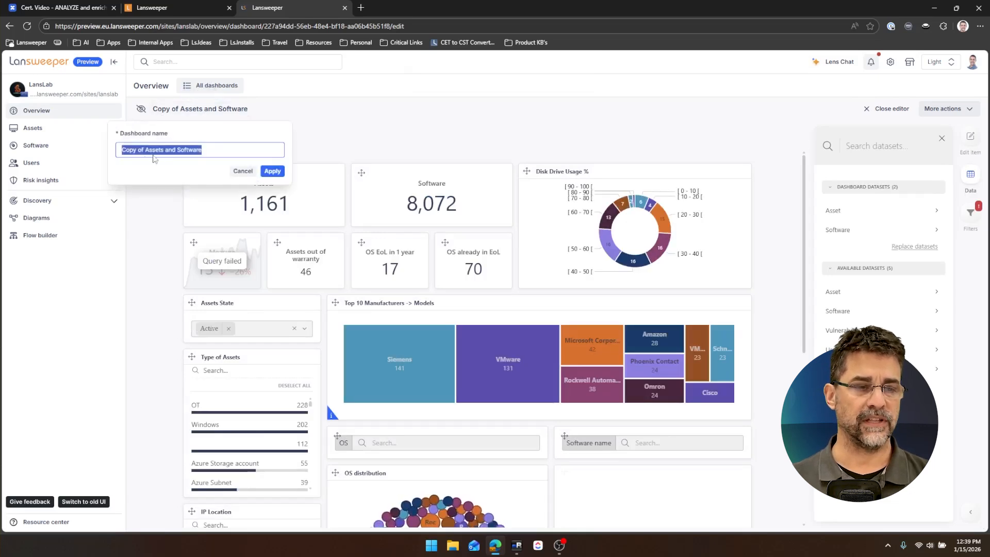
{"action": "left_click", "coordinate": [243, 170]}
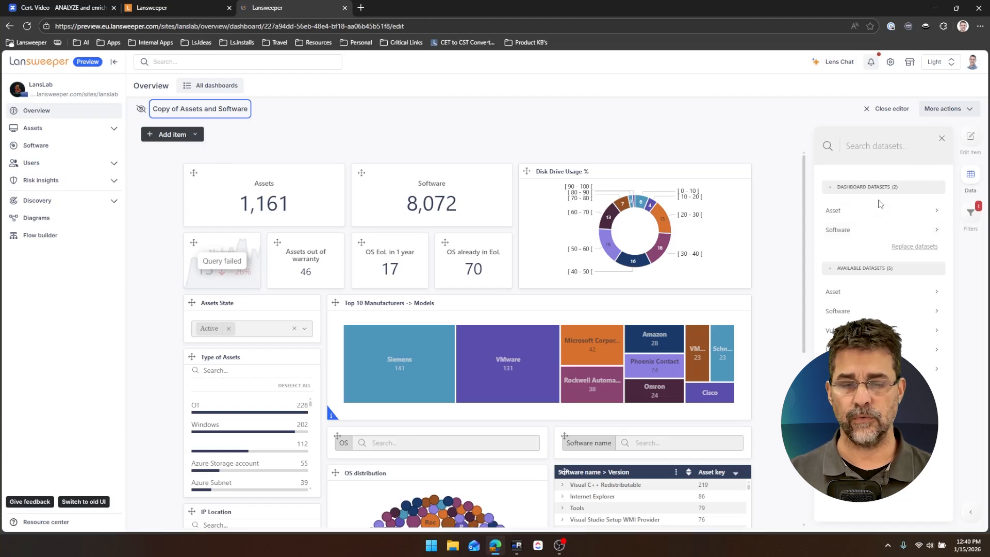
Examine the item types that can be added to the dashboard, from general items and filters to maps and financial charts
{"action": "left_click", "coordinate": [196, 134]}
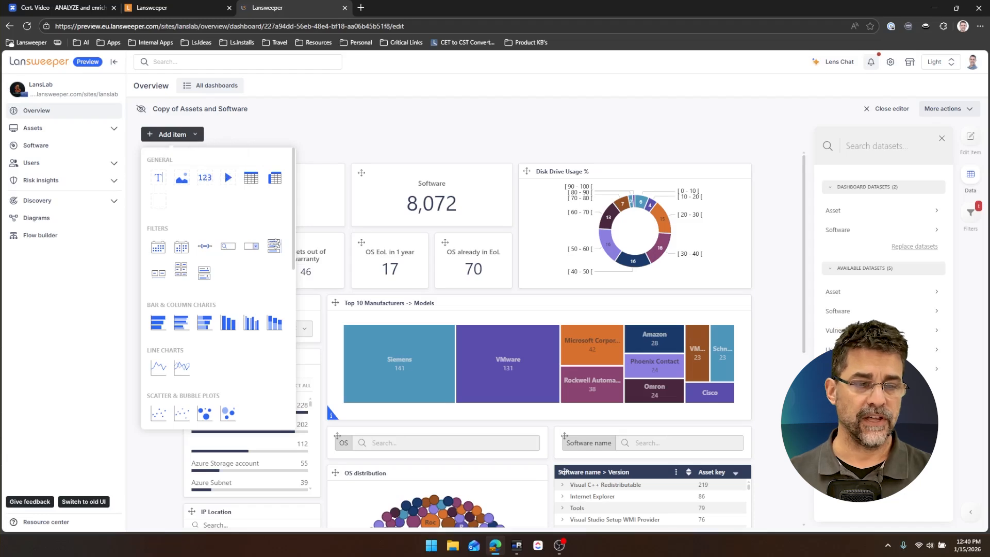
{"action": "left_click", "coordinate": [413, 205]}
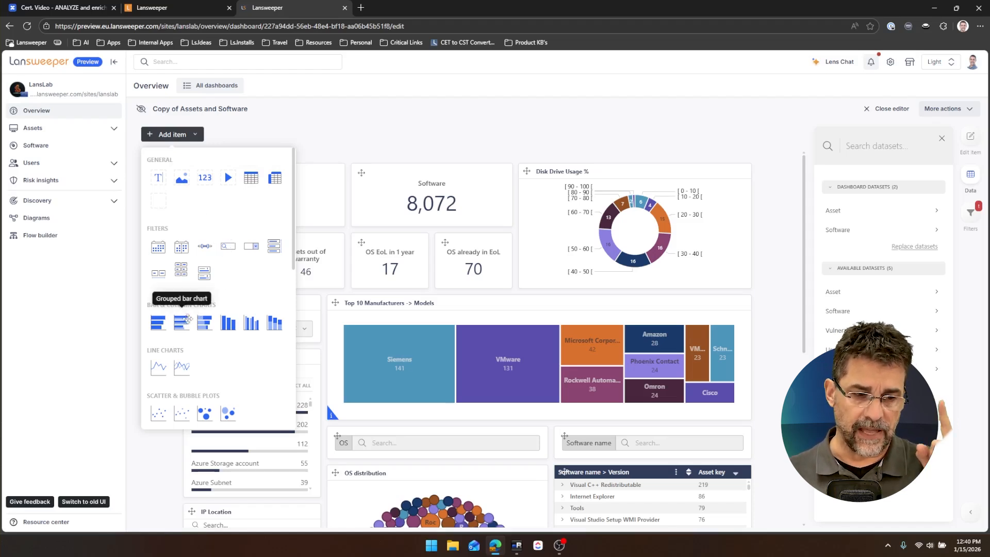
{"action": "scroll", "coordinate": [199, 333], "scroll_direction": "down", "scroll_amount": 1}
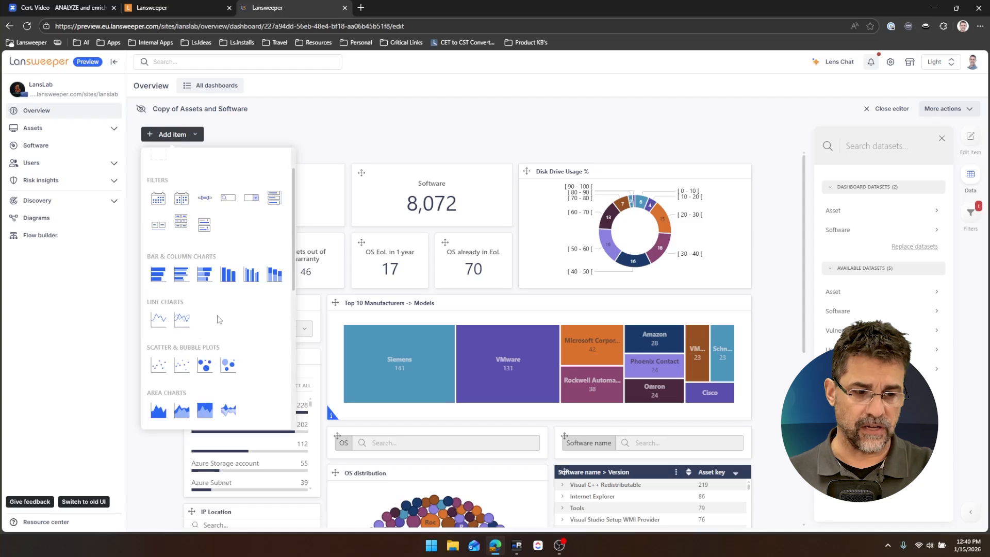
{"action": "scroll", "coordinate": [219, 319], "scroll_direction": "down", "scroll_amount": 2}
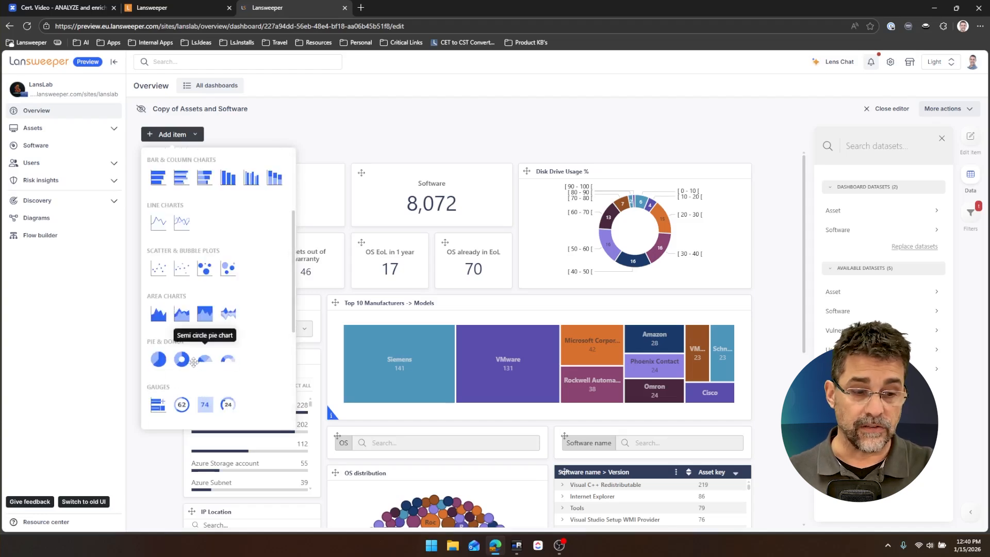
{"action": "scroll", "coordinate": [205, 387], "scroll_direction": "down", "scroll_amount": 1}
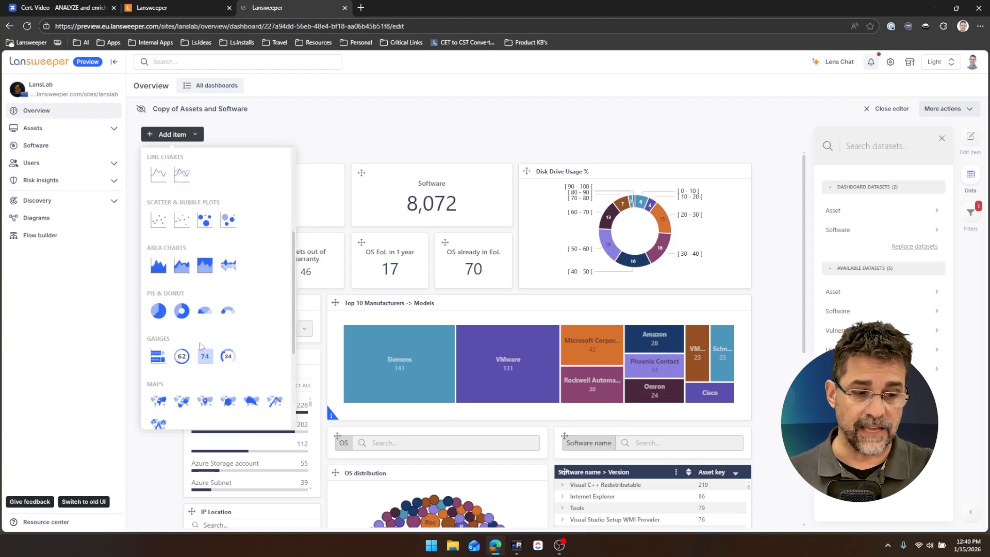
{"action": "scroll", "coordinate": [200, 387], "scroll_direction": "down", "scroll_amount": 4}
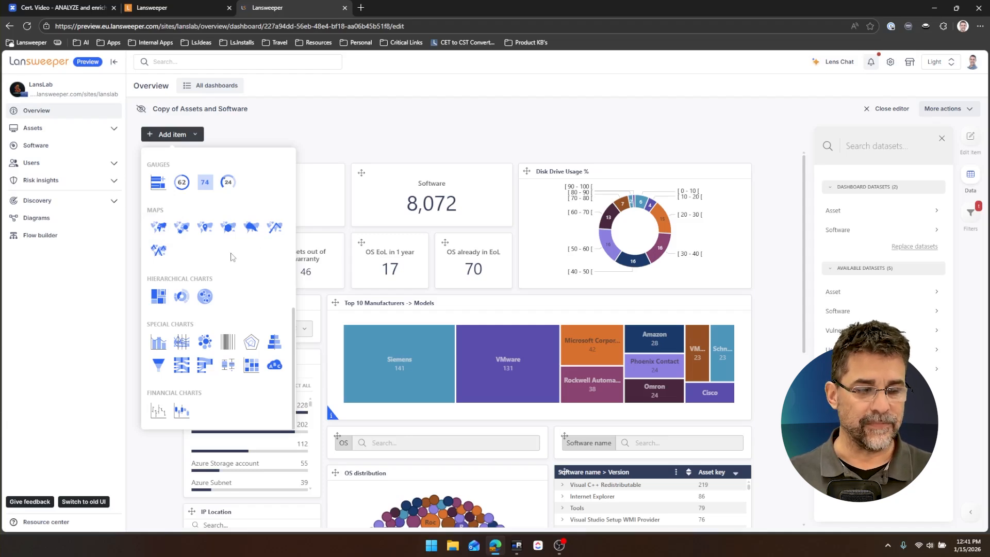
{"action": "scroll", "coordinate": [227, 265], "scroll_direction": "up", "scroll_amount": 4}
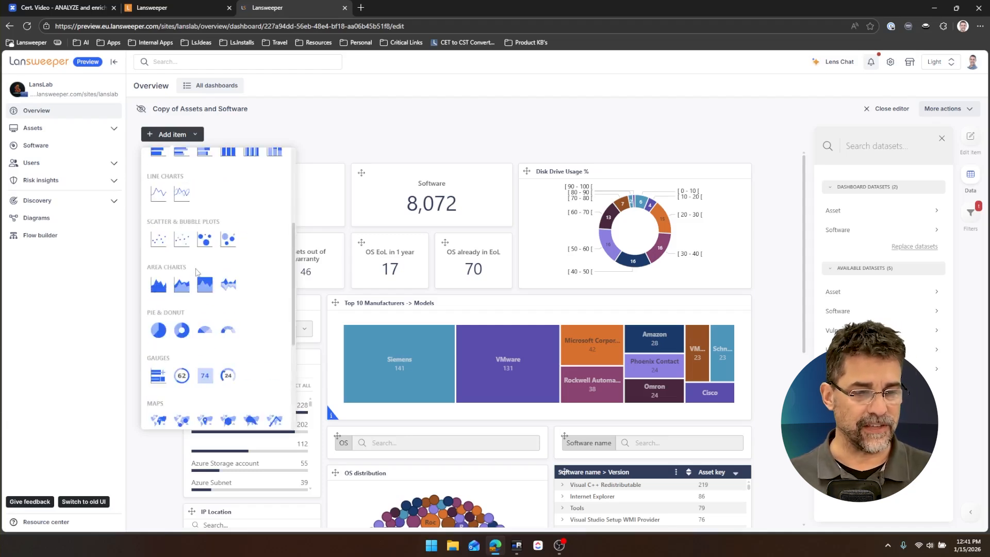
{"action": "scroll", "coordinate": [197, 272], "scroll_direction": "up", "scroll_amount": 3}
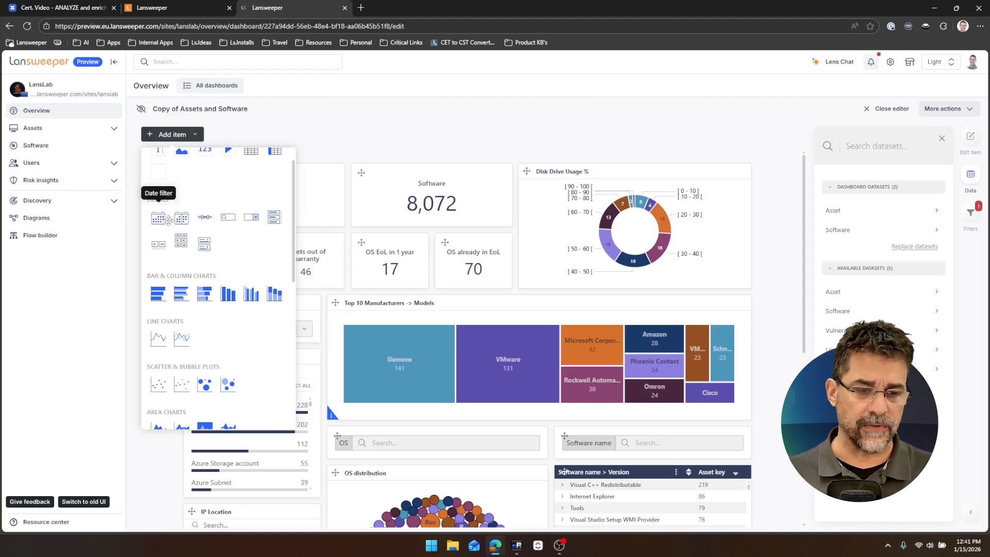
{"action": "left_click", "coordinate": [131, 317]}
{"action": "left_click", "coordinate": [235, 323]}
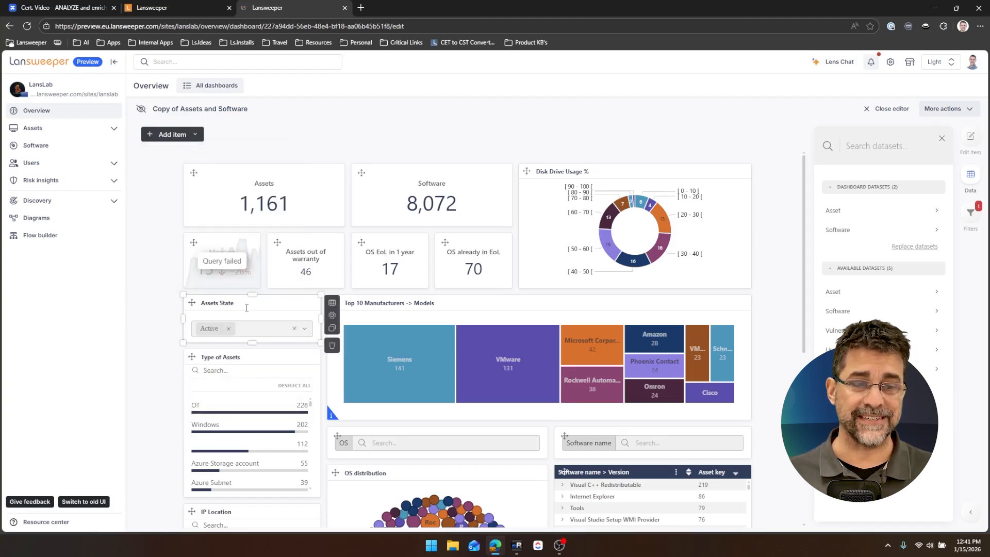
{"action": "left_click", "coordinate": [192, 135]}
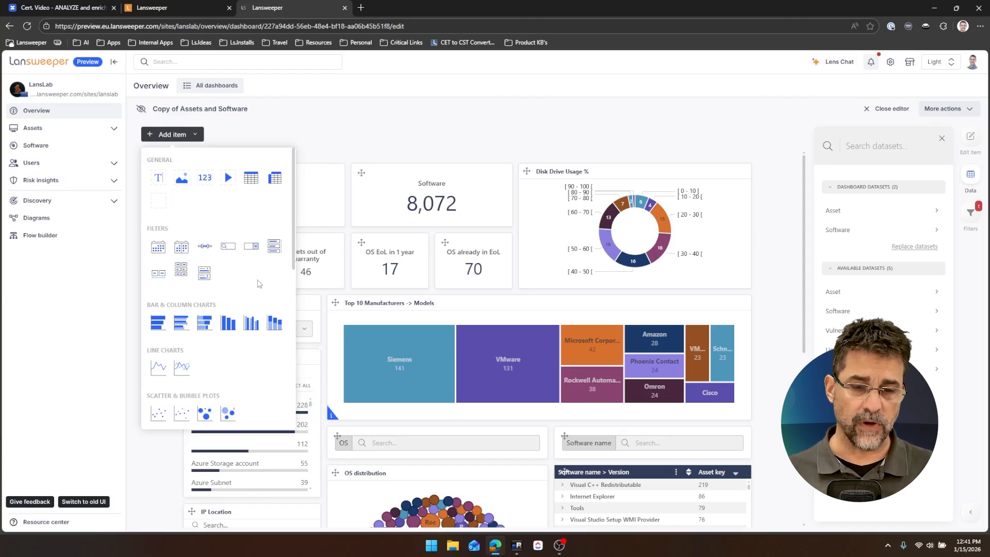
{"action": "left_click", "coordinate": [543, 129]}
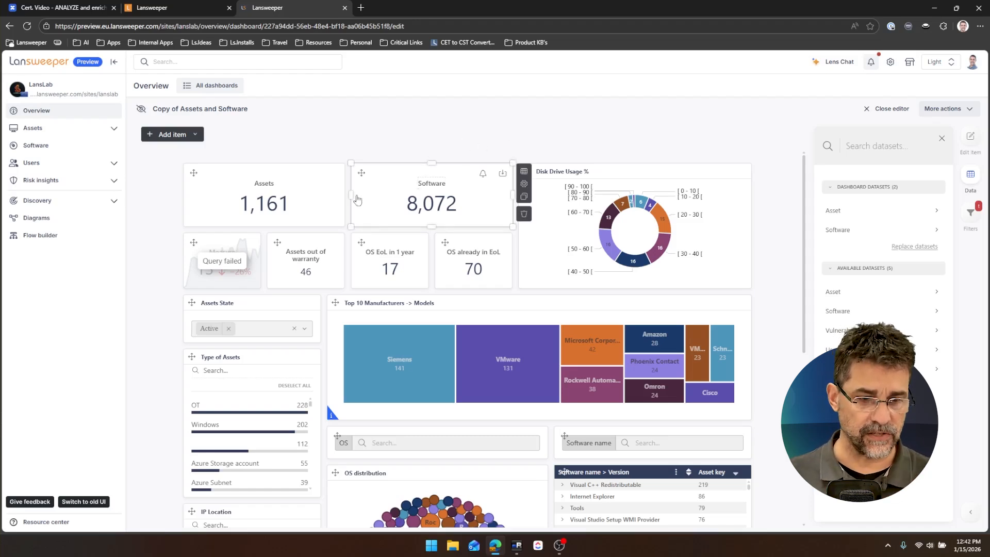
Examine the data, filter and display settings of the Assets number item
{"action": "mouse_move", "coordinate": [324, 203]}
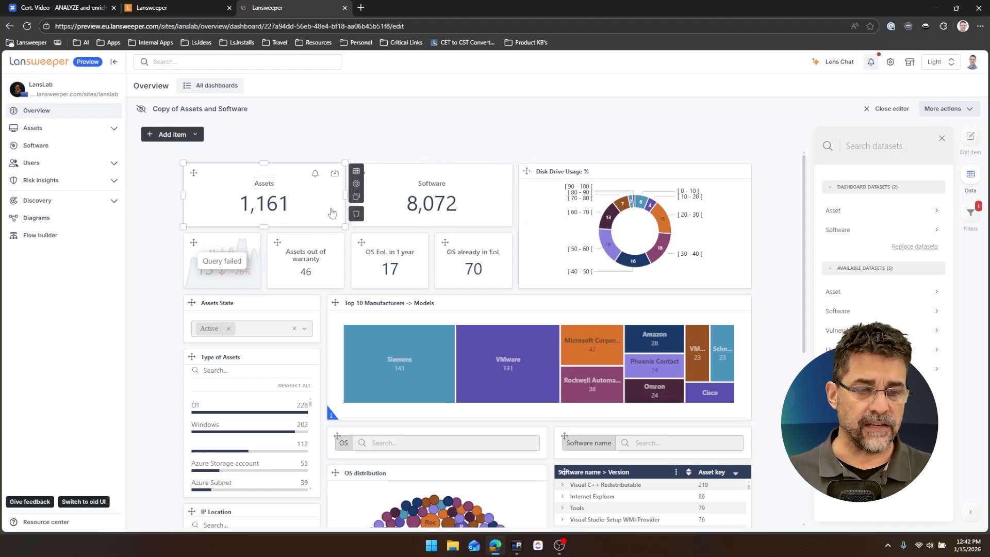
{"action": "left_click", "coordinate": [356, 173]}
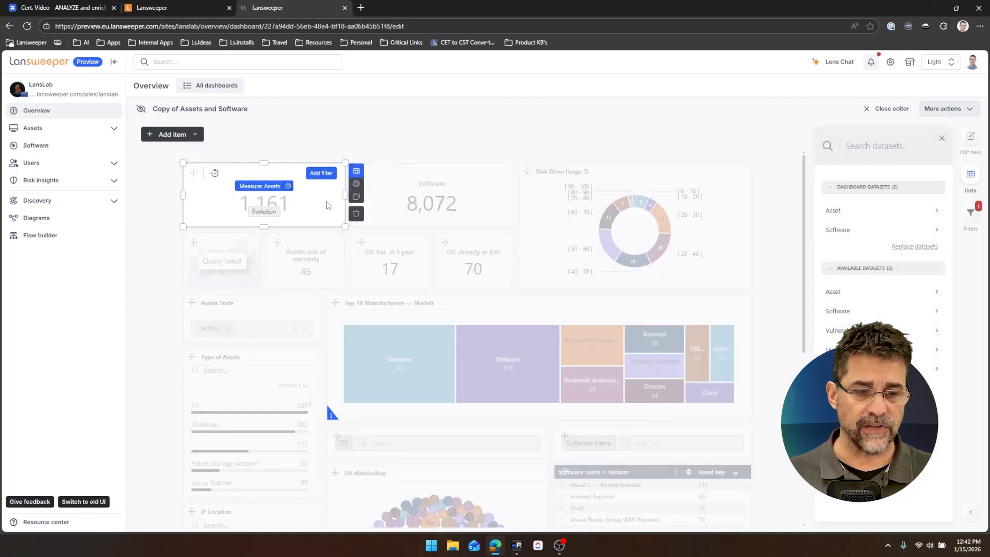
{"action": "left_click", "coordinate": [324, 173]}
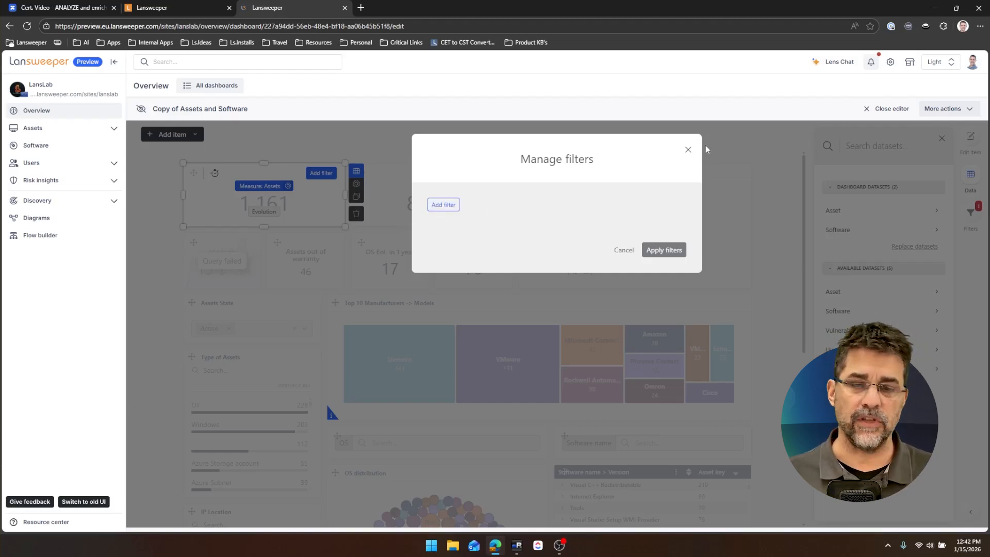
{"action": "left_click", "coordinate": [687, 149]}
{"action": "left_click", "coordinate": [447, 222]}
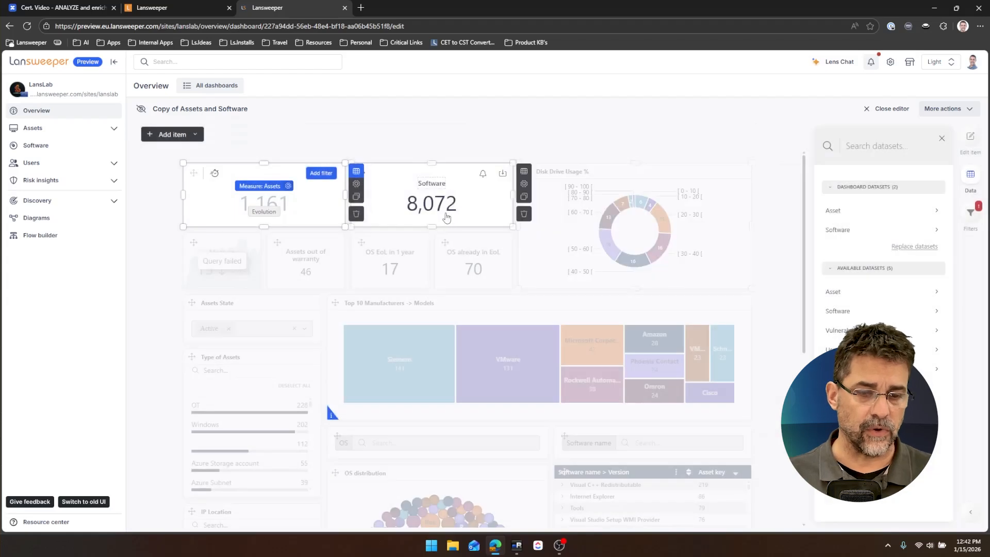
{"action": "left_click", "coordinate": [357, 186]}
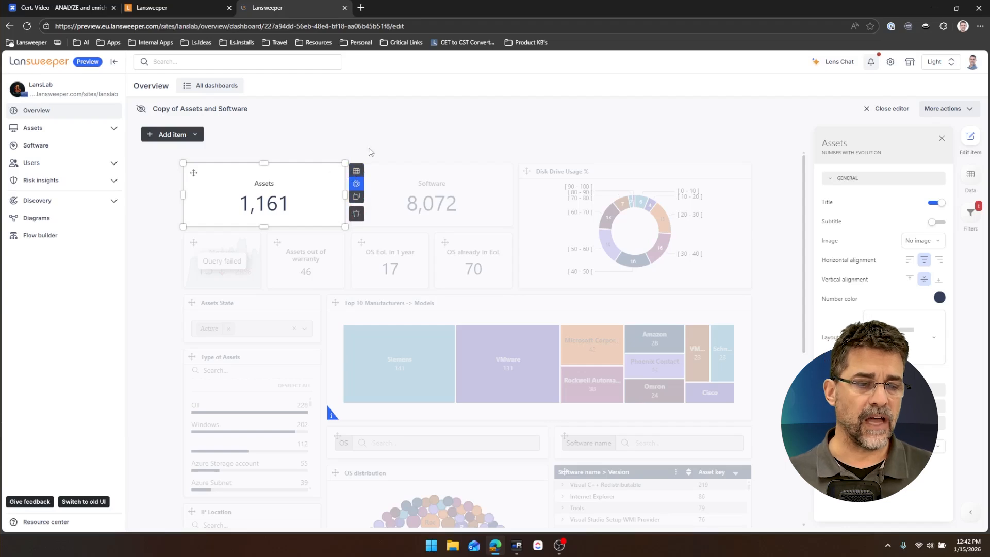
Draft an alert on the Assets item that triggers when the row count of Asset Key is greater than 0
{"action": "mouse_move", "coordinate": [338, 181]}
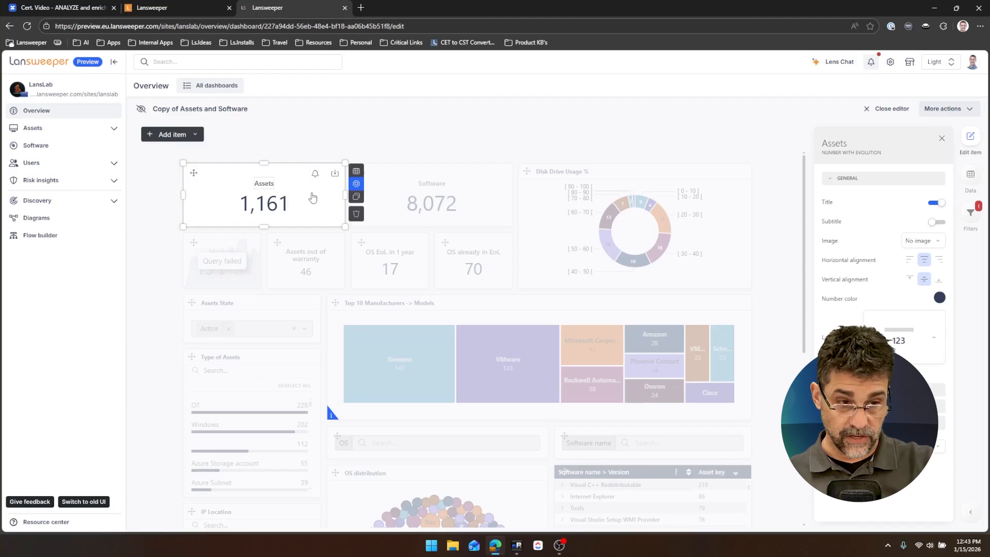
{"action": "left_click", "coordinate": [315, 175]}
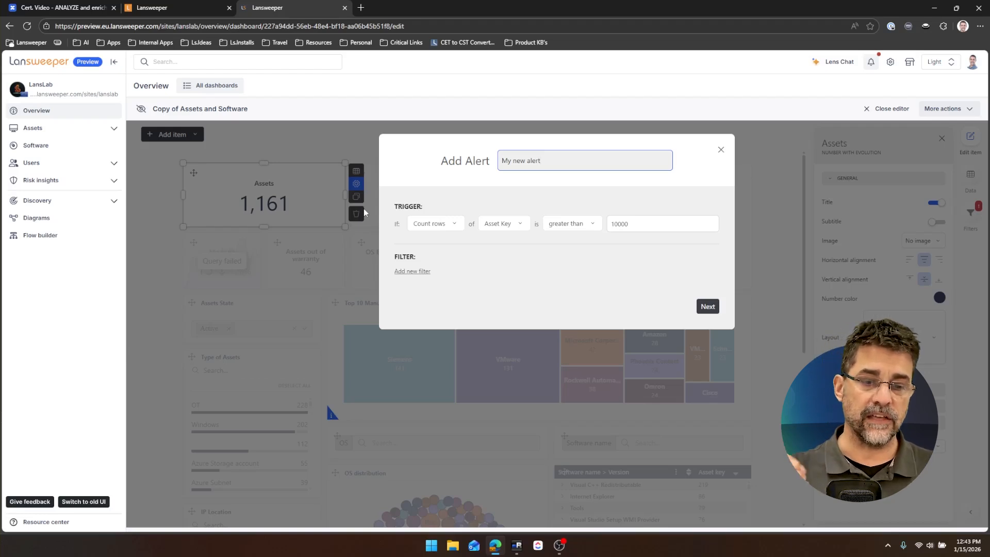
{"action": "double_click", "coordinate": [618, 225]}
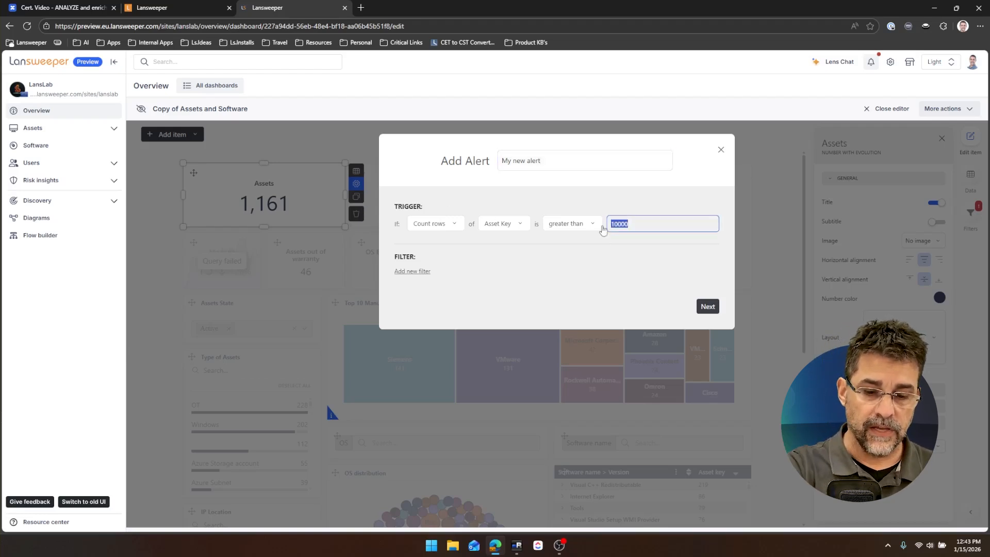
{"action": "type", "text": "0"}
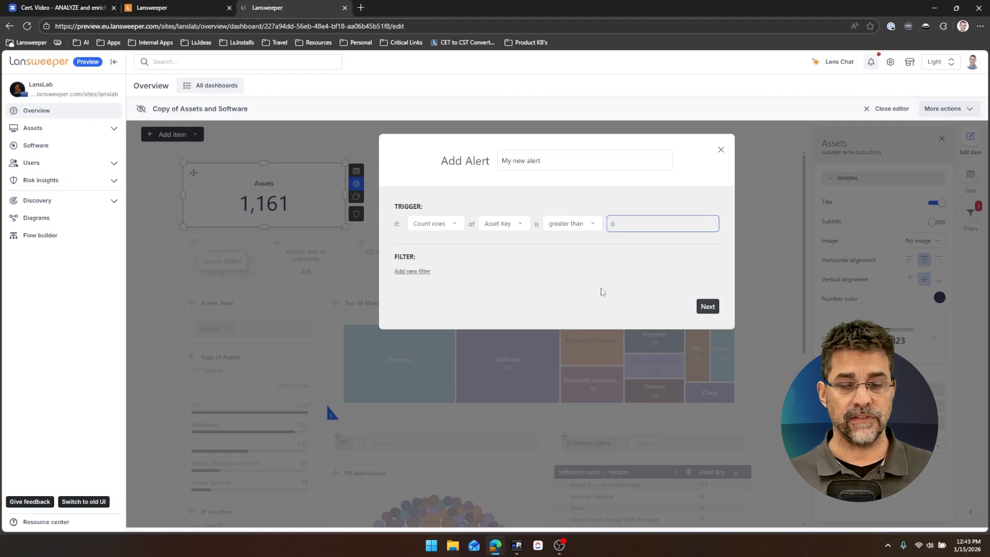
{"action": "left_click", "coordinate": [708, 306]}
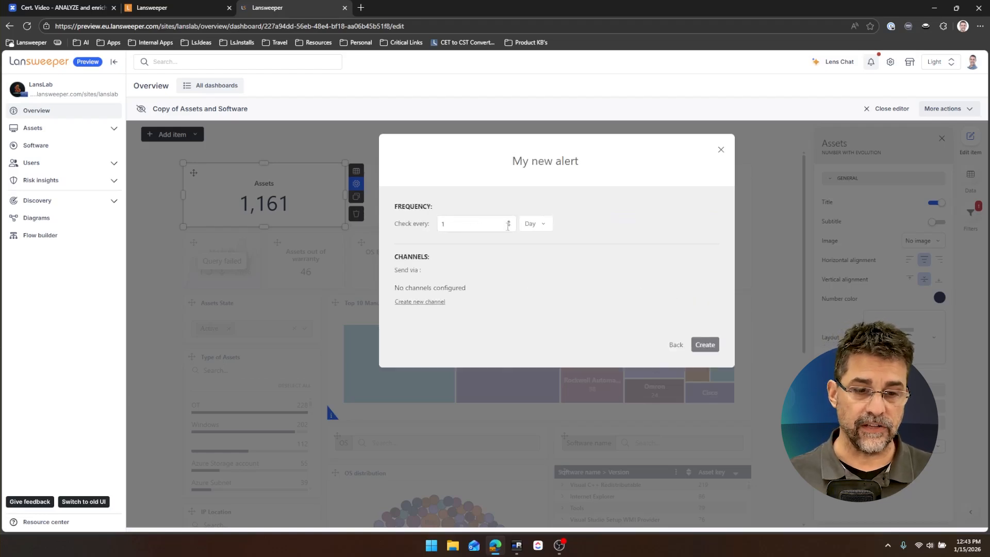
Examine the channel types available for sending the alert, and discard the alert without creating it
{"action": "left_click", "coordinate": [431, 304]}
{"action": "left_click", "coordinate": [426, 222]}
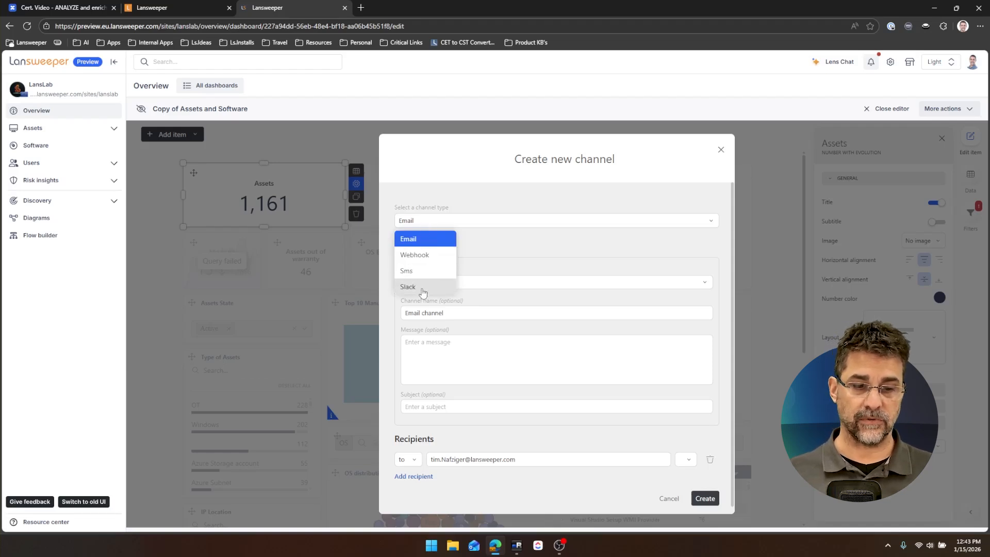
{"action": "left_click", "coordinate": [669, 498]}
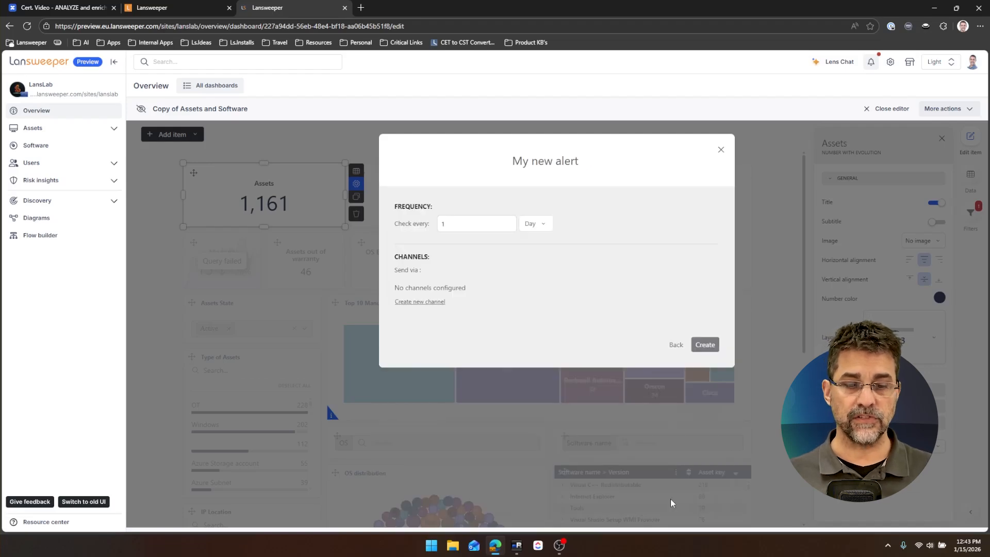
{"action": "left_click", "coordinate": [721, 149]}
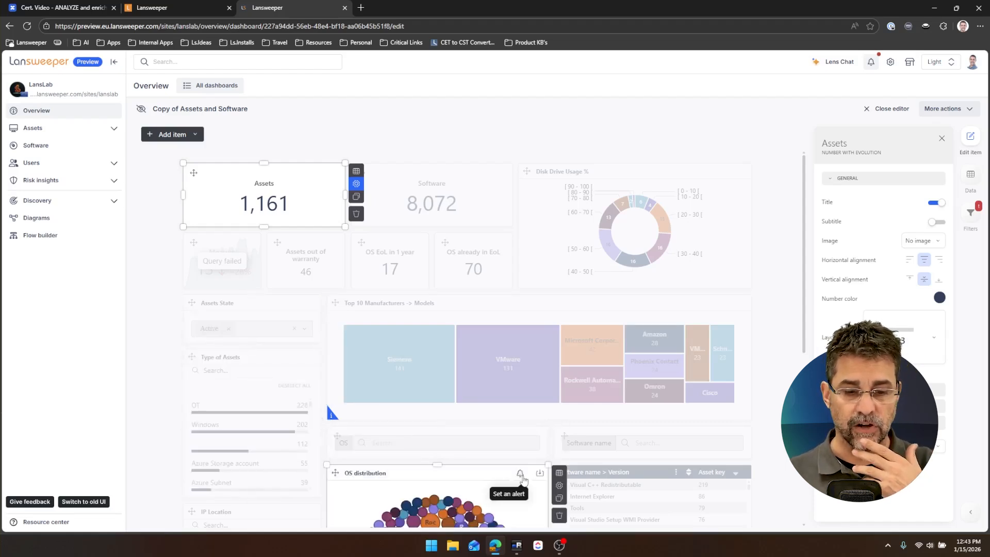
Examine the measure and category settings of the Disk Drive Usage % chart
{"action": "mouse_move", "coordinate": [482, 367]}
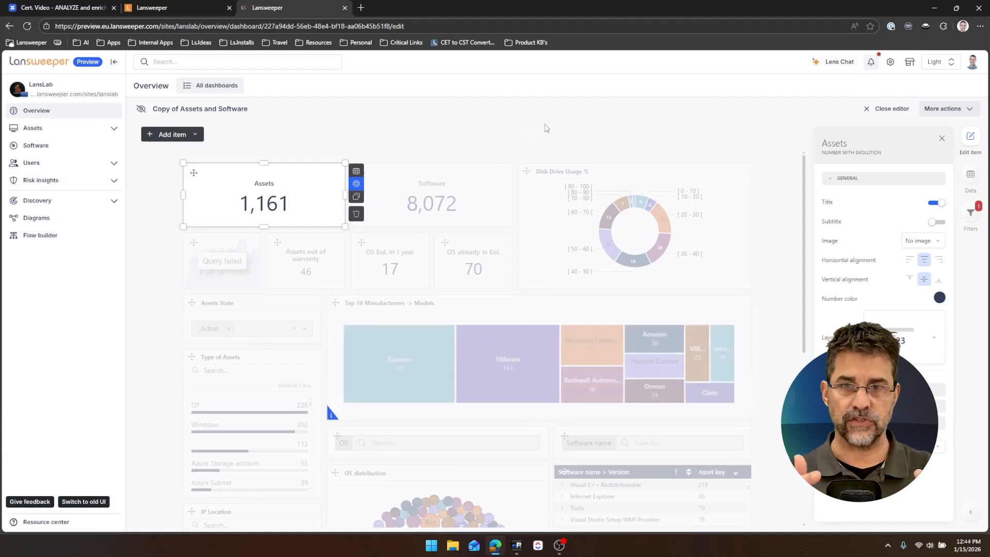
{"action": "left_click", "coordinate": [523, 173]}
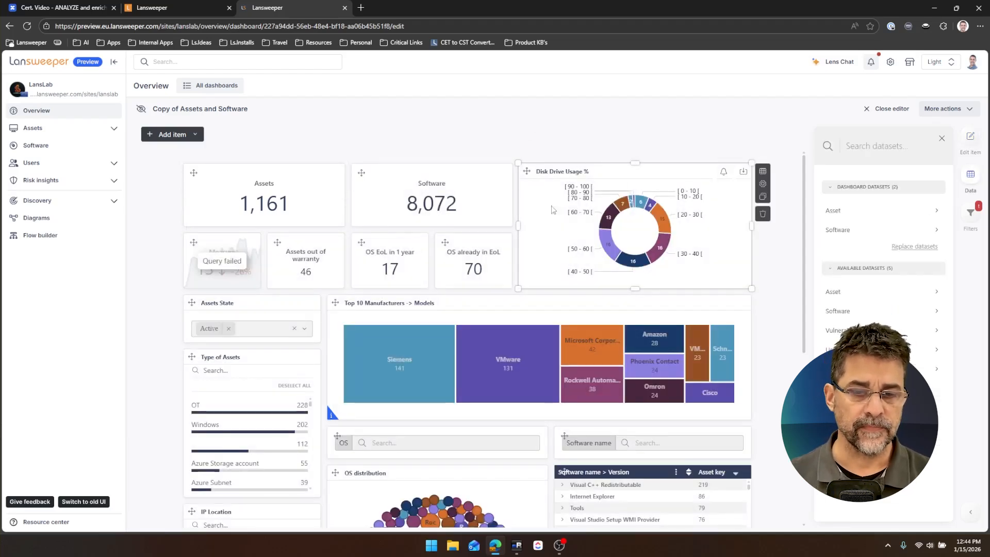
{"action": "left_click", "coordinate": [763, 172]}
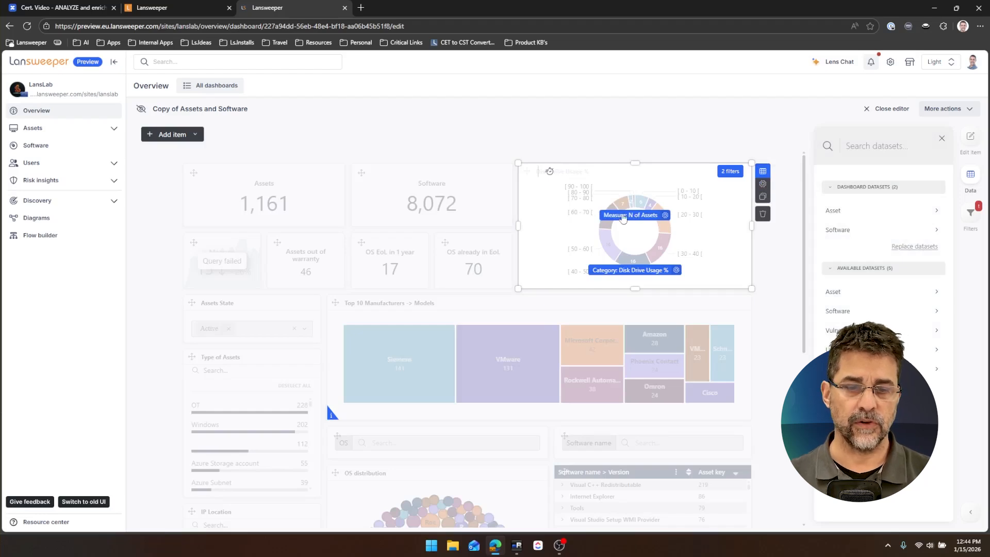
{"action": "left_click", "coordinate": [666, 215]}
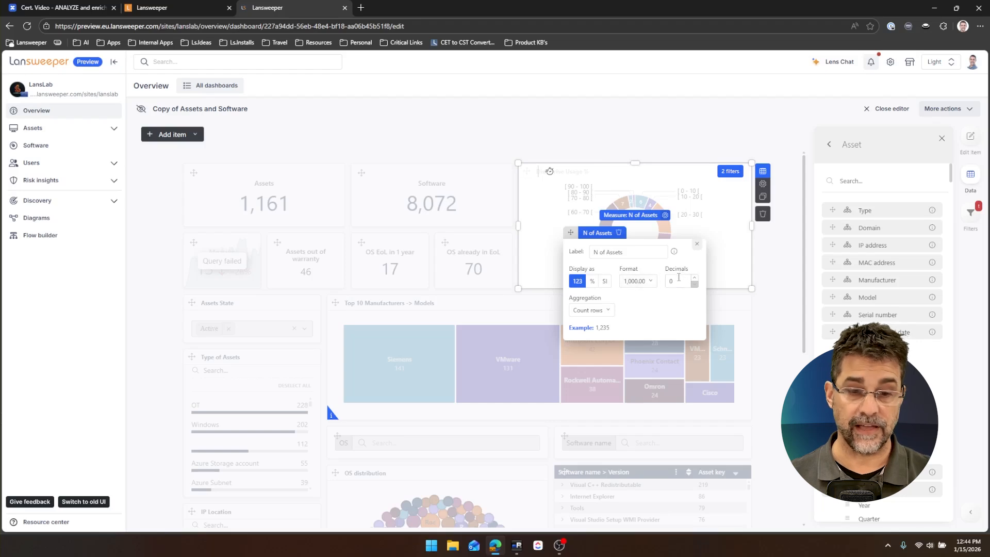
{"action": "left_click", "coordinate": [666, 217]}
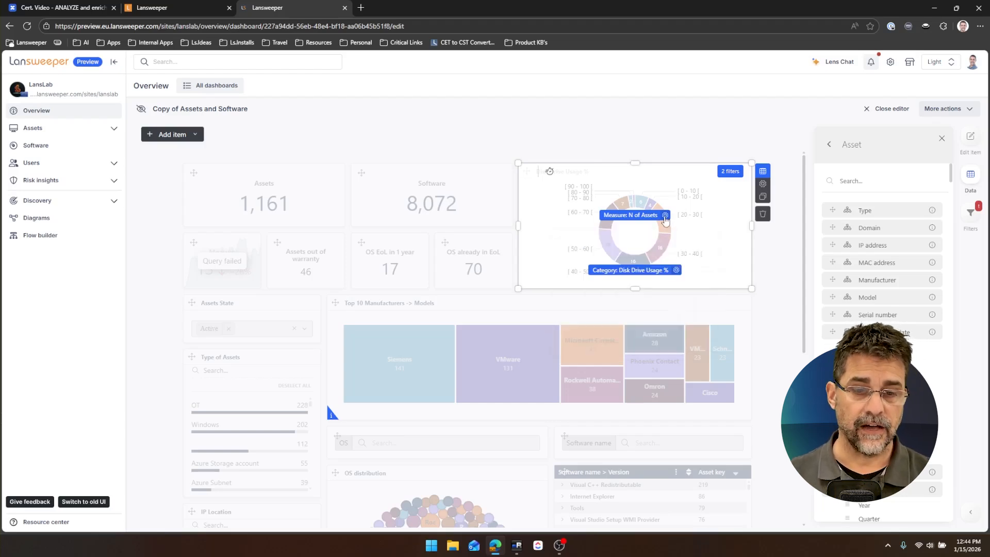
{"action": "left_click", "coordinate": [677, 272]}
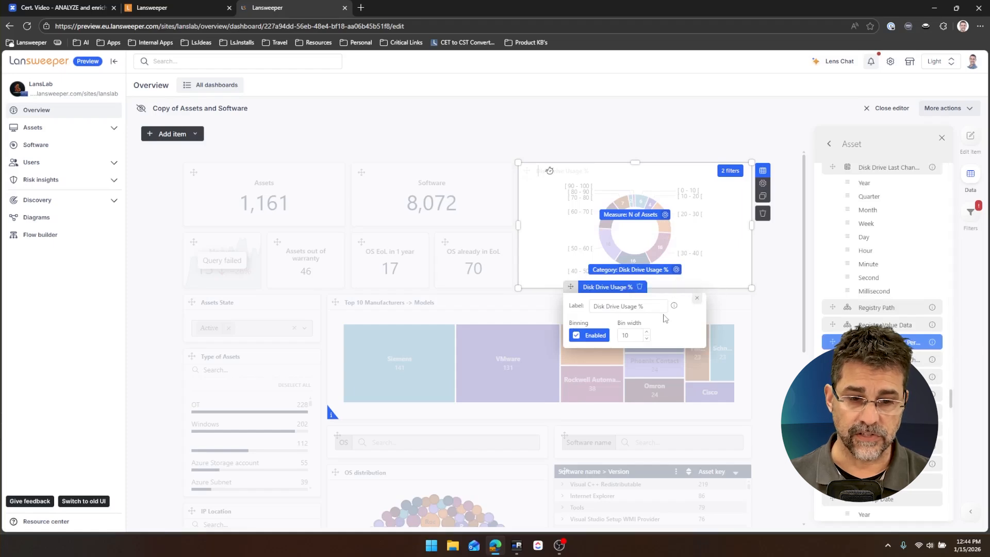
{"action": "left_click", "coordinate": [743, 255]}
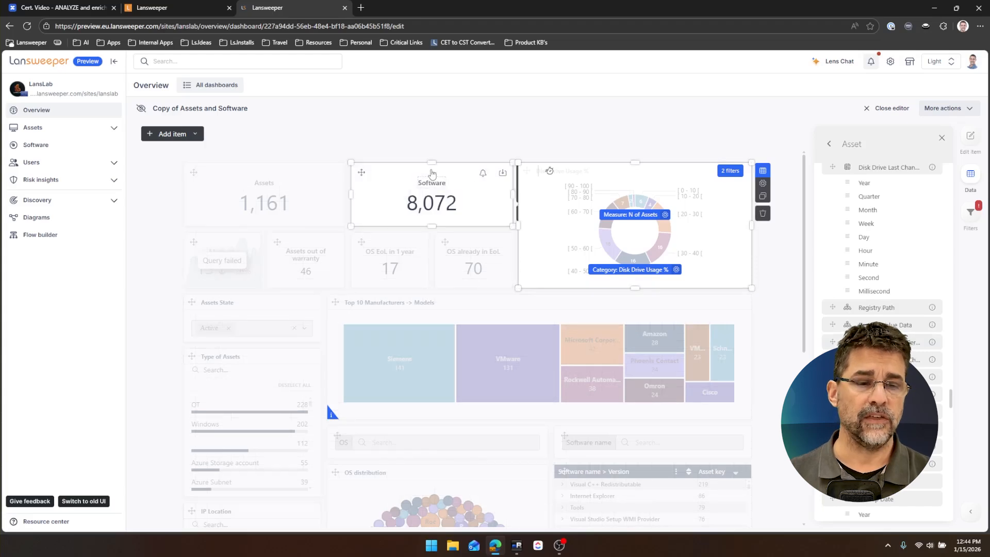
{"action": "left_click", "coordinate": [408, 179]}
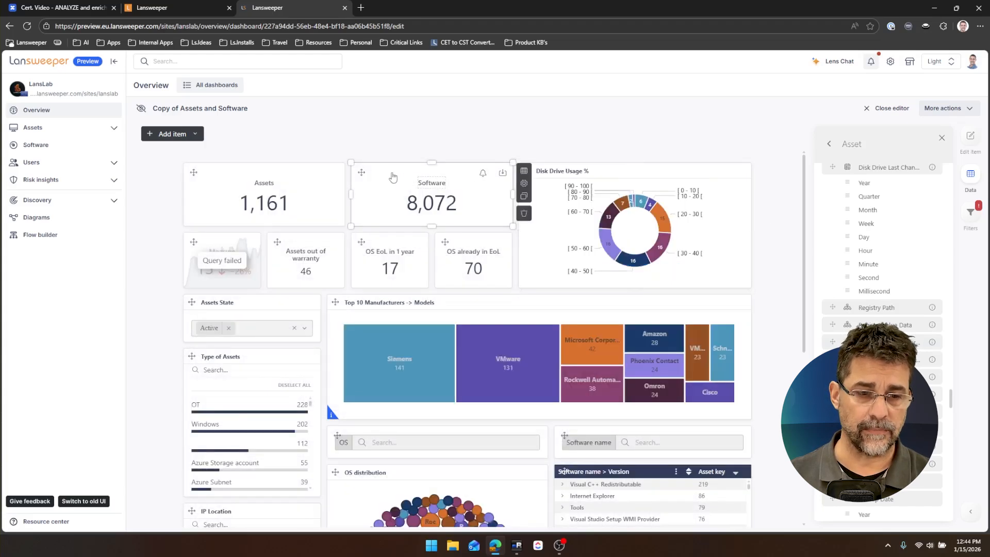
{"action": "mouse_move", "coordinate": [361, 172]}
{"action": "left_mouse_down"}
{"action": "mouse_move", "coordinate": [366, 179]}
{"action": "mouse_move", "coordinate": [361, 174]}
{"action": "left_mouse_up"}
{"action": "left_click", "coordinate": [458, 148]}
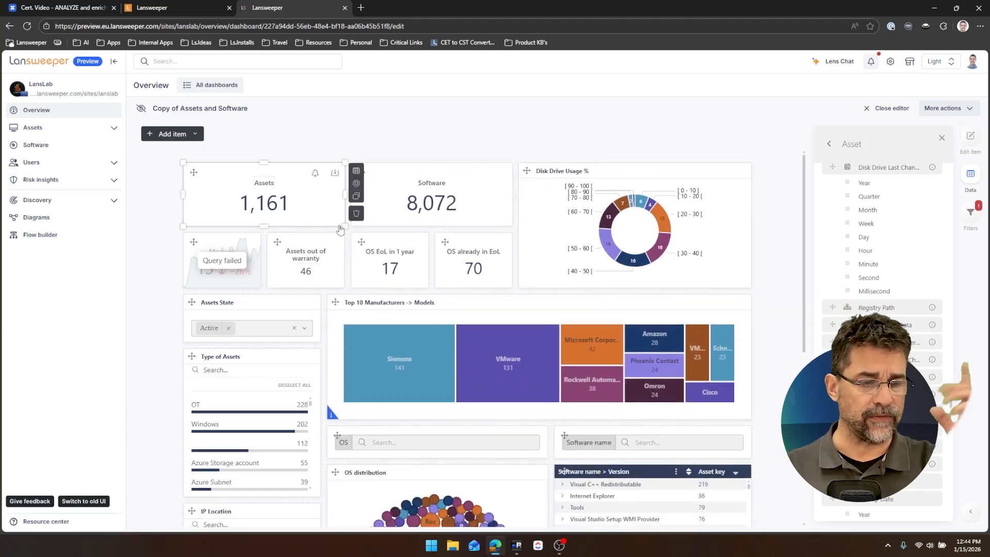
Examine which dashboard items the Assets State dropdown filter applies to, along with its settings
{"action": "left_click", "coordinate": [228, 304]}
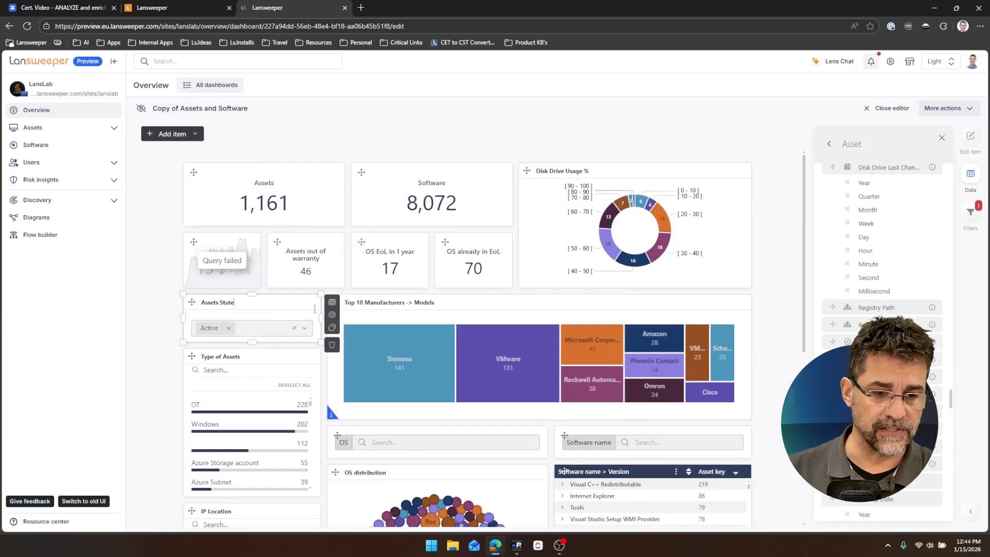
{"action": "left_click", "coordinate": [332, 314]}
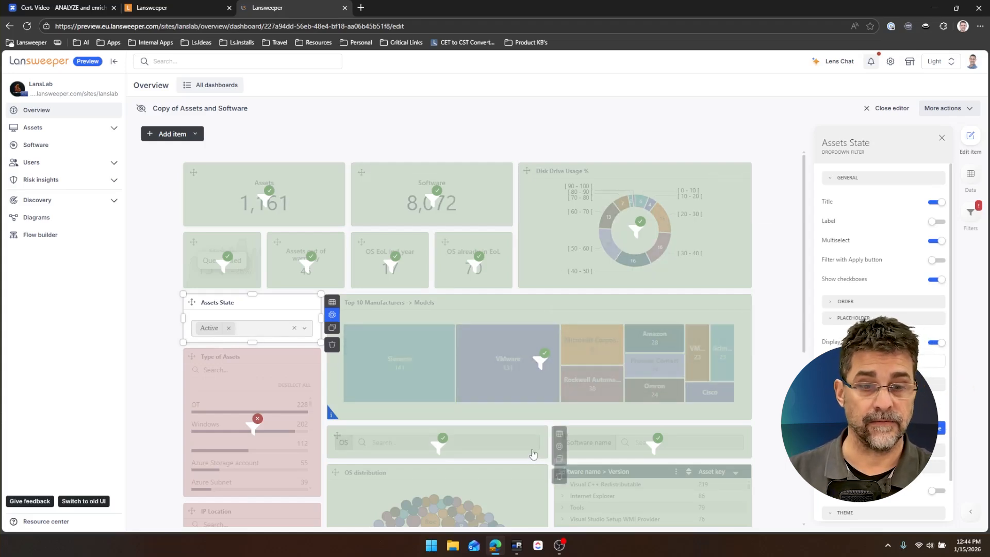
{"action": "scroll", "coordinate": [470, 356], "scroll_direction": "down", "scroll_amount": 4}
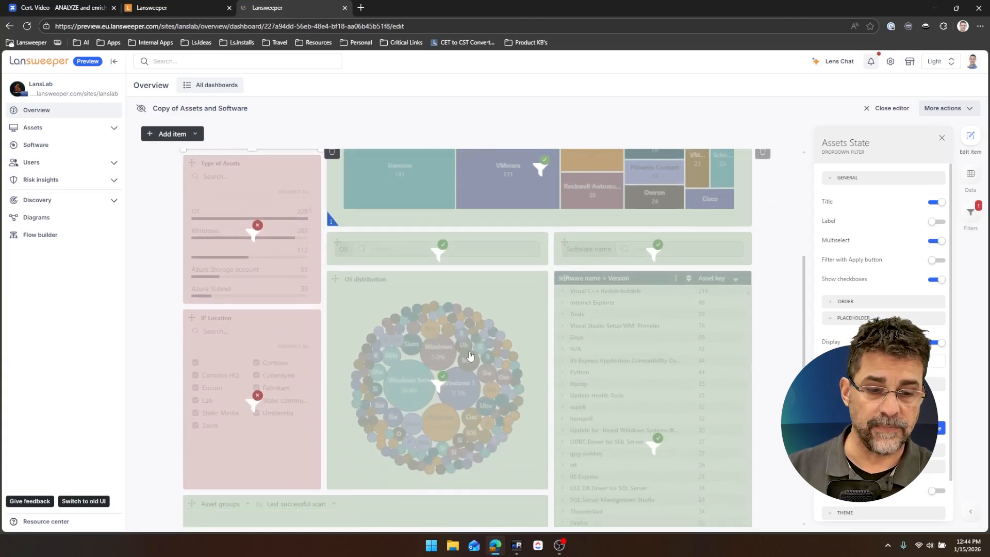
{"action": "scroll", "coordinate": [470, 356], "scroll_direction": "up", "scroll_amount": 2}
{"action": "scroll", "coordinate": [262, 441], "scroll_direction": "down", "scroll_amount": 3}
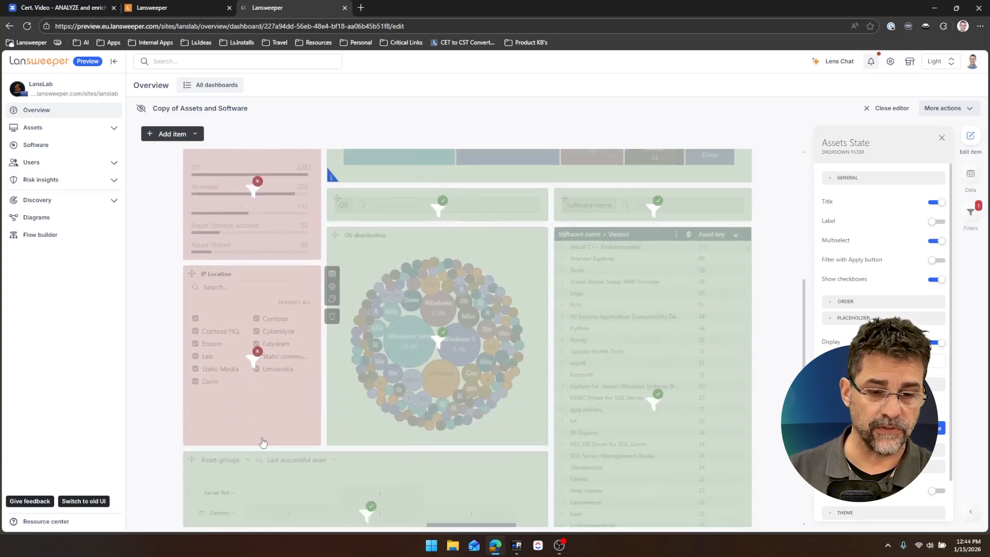
{"action": "scroll", "coordinate": [263, 444], "scroll_direction": "down", "scroll_amount": 2}
{"action": "scroll", "coordinate": [273, 361], "scroll_direction": "up", "scroll_amount": 3}
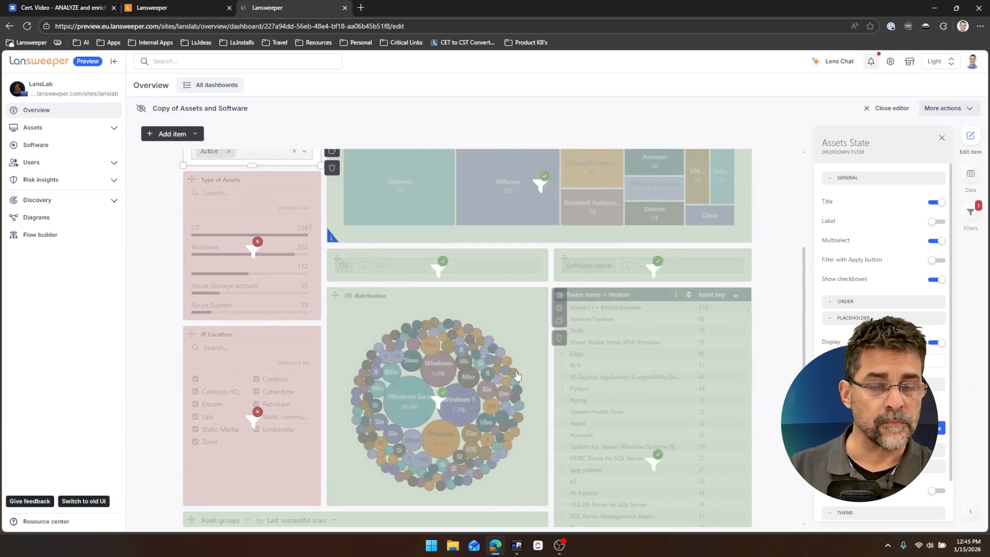
{"action": "scroll", "coordinate": [518, 375], "scroll_direction": "up", "scroll_amount": 4}
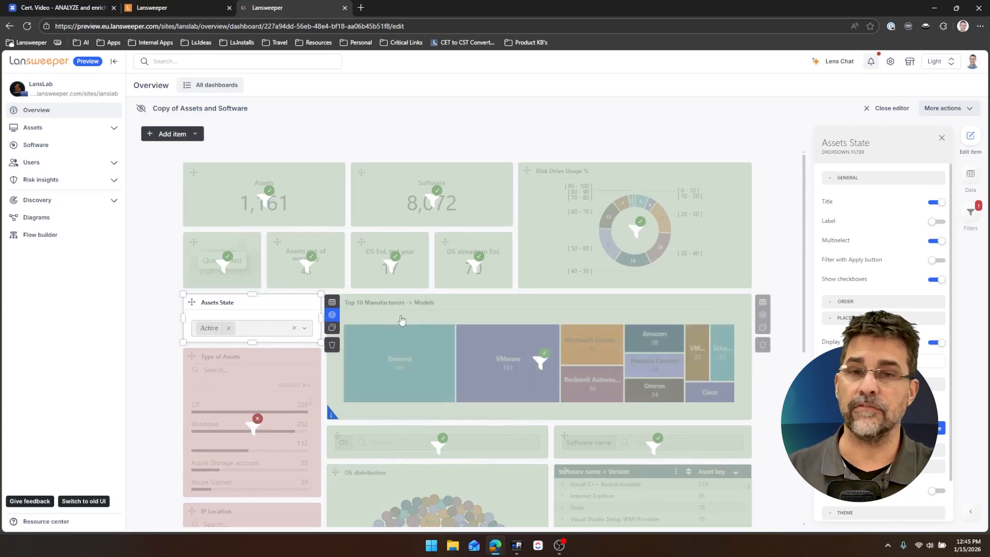
Exclude the Top 10 Manufacturers -> Models treemap from the Assets State filter and try applying that filter to Type of Assets
{"action": "left_click", "coordinate": [541, 359]}
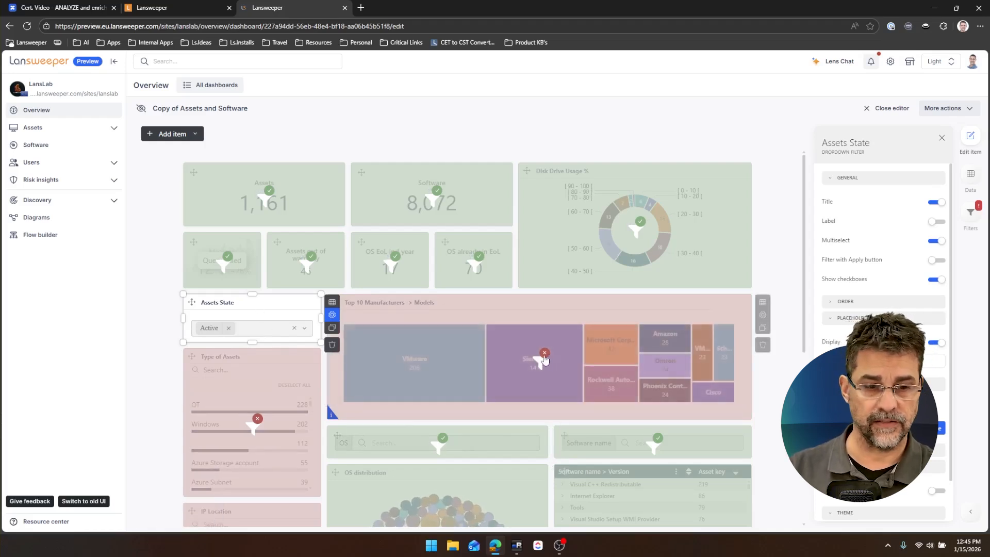
{"action": "left_click", "coordinate": [273, 364]}
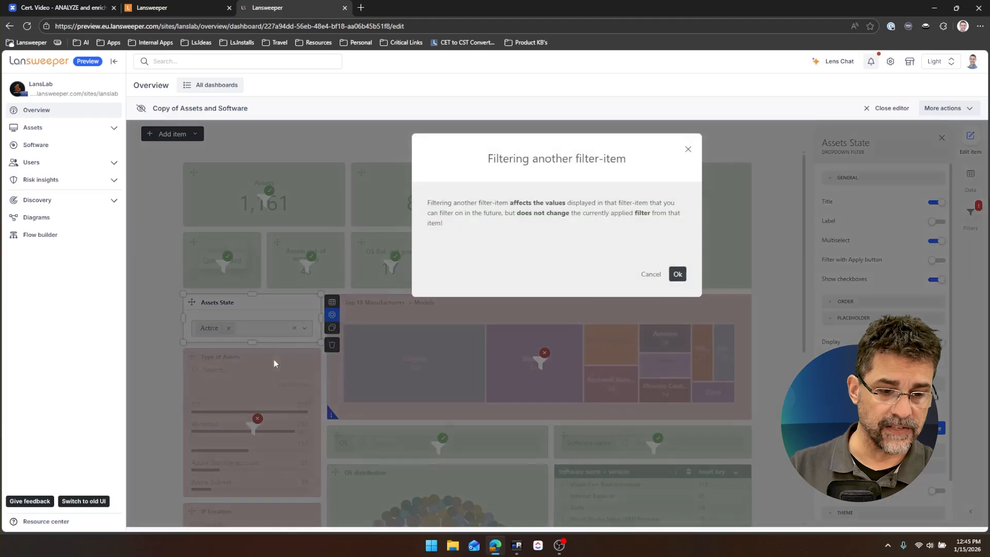
{"action": "left_click", "coordinate": [677, 275]}
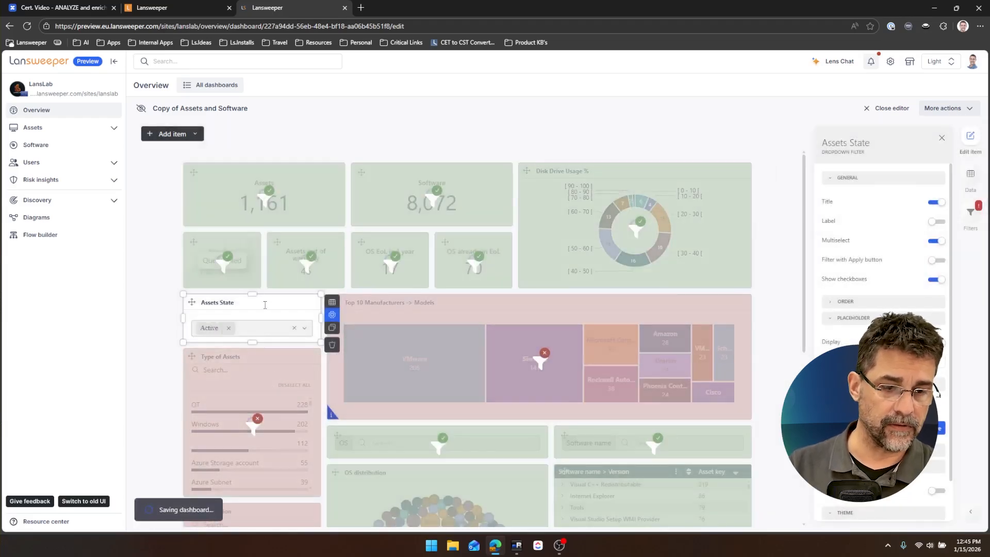
{"action": "left_click", "coordinate": [333, 316]}
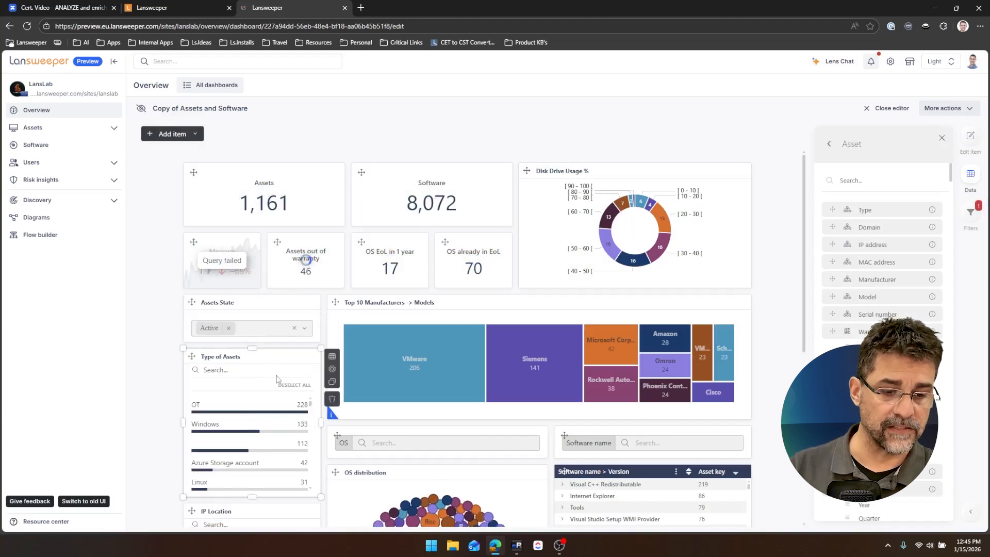
Examine which dashboard items the Type of Assets slicer filters, and its general, order and limit, and rank bar settings
{"action": "left_click", "coordinate": [274, 356]}
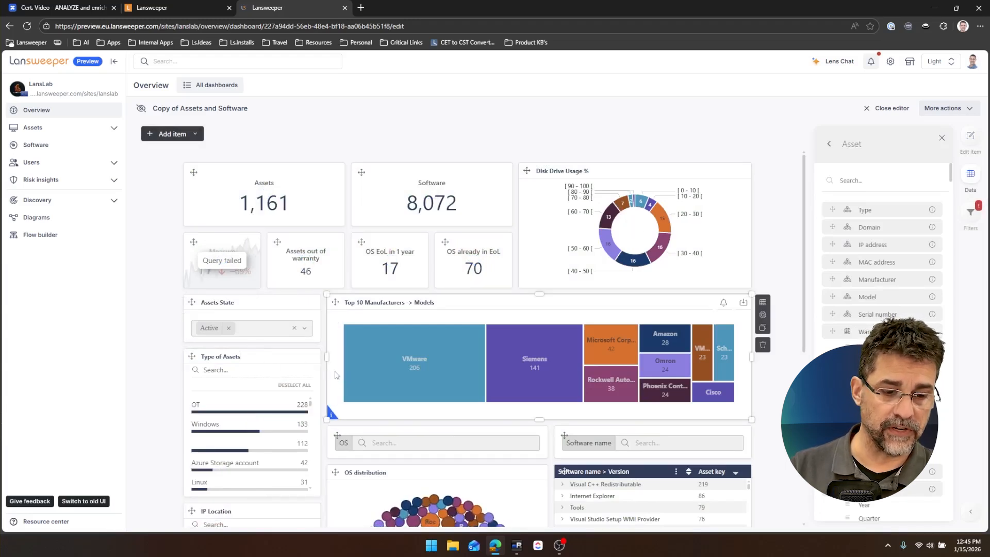
{"action": "left_click", "coordinate": [332, 369]}
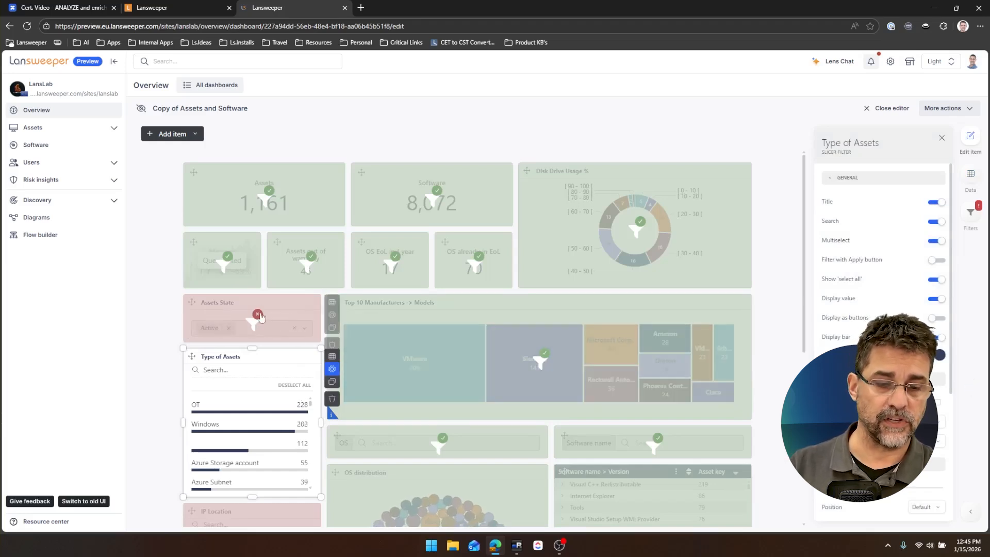
{"action": "scroll", "coordinate": [299, 413], "scroll_direction": "down", "scroll_amount": 3}
{"action": "scroll", "coordinate": [299, 407], "scroll_direction": "up", "scroll_amount": 3}
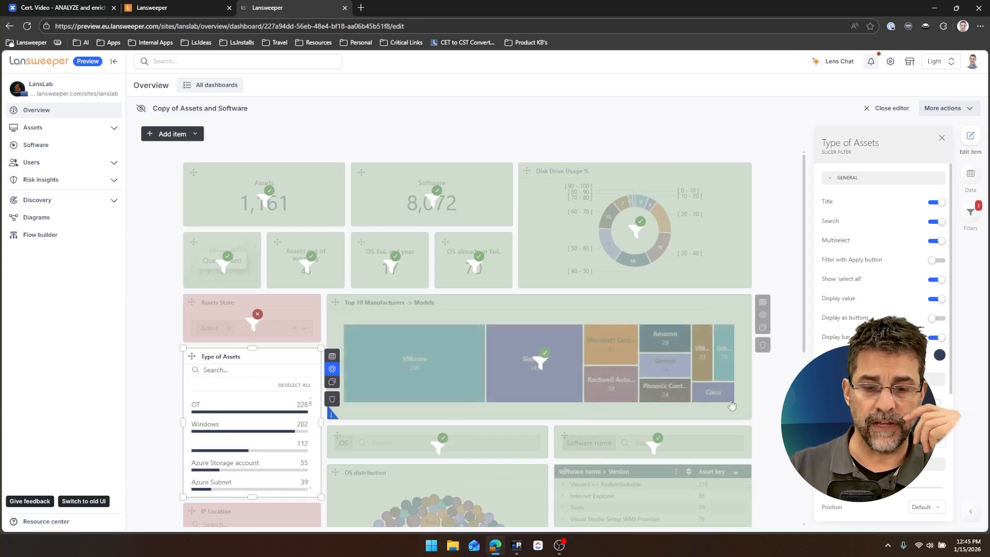
{"action": "scroll", "coordinate": [731, 405], "scroll_direction": "down", "scroll_amount": 1}
{"action": "scroll", "coordinate": [883, 289], "scroll_direction": "down", "scroll_amount": 3}
{"action": "scroll", "coordinate": [883, 289], "scroll_direction": "down", "scroll_amount": 1}
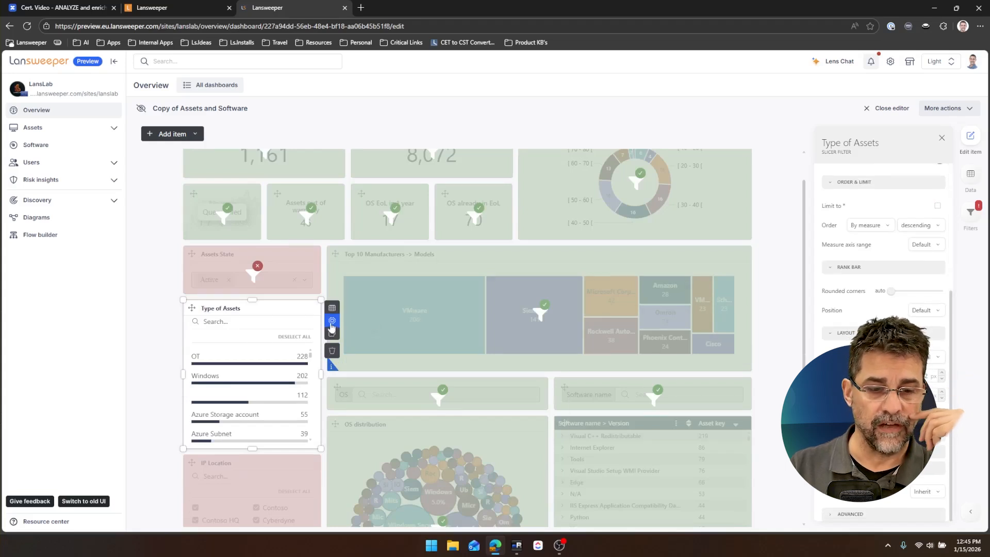
{"action": "left_click", "coordinate": [333, 322]}
{"action": "left_click", "coordinate": [334, 322]}
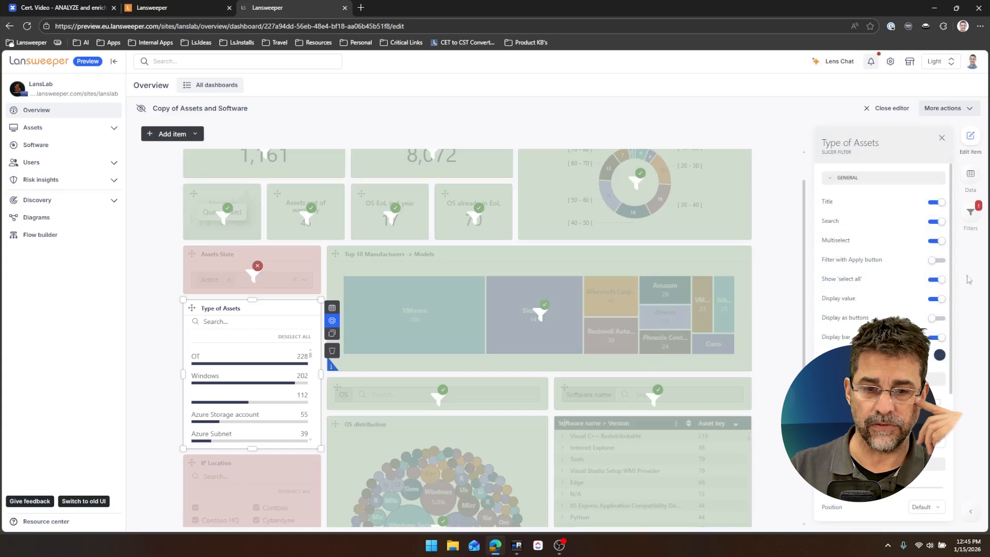
{"action": "scroll", "coordinate": [959, 309], "scroll_direction": "down", "scroll_amount": 3}
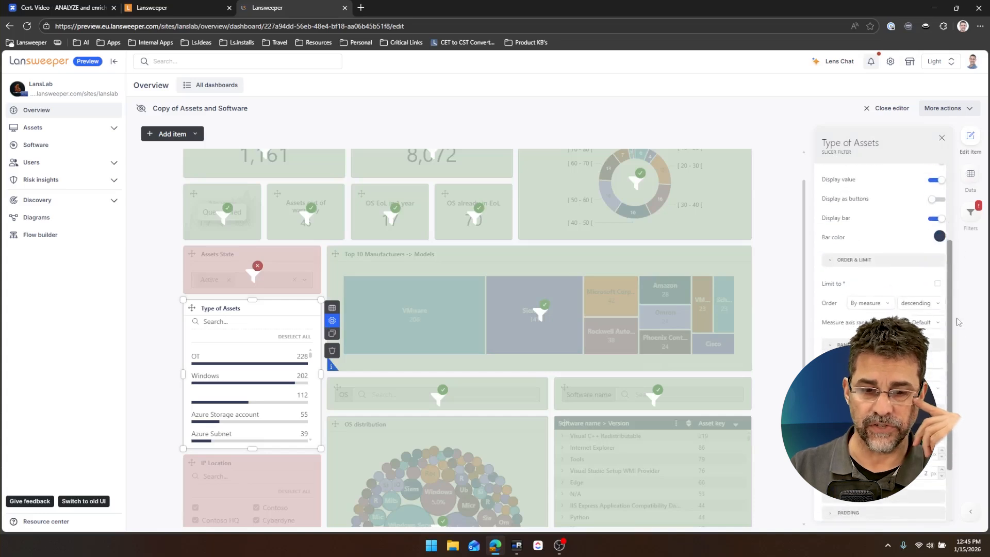
{"action": "scroll", "coordinate": [957, 321], "scroll_direction": "down", "scroll_amount": 2}
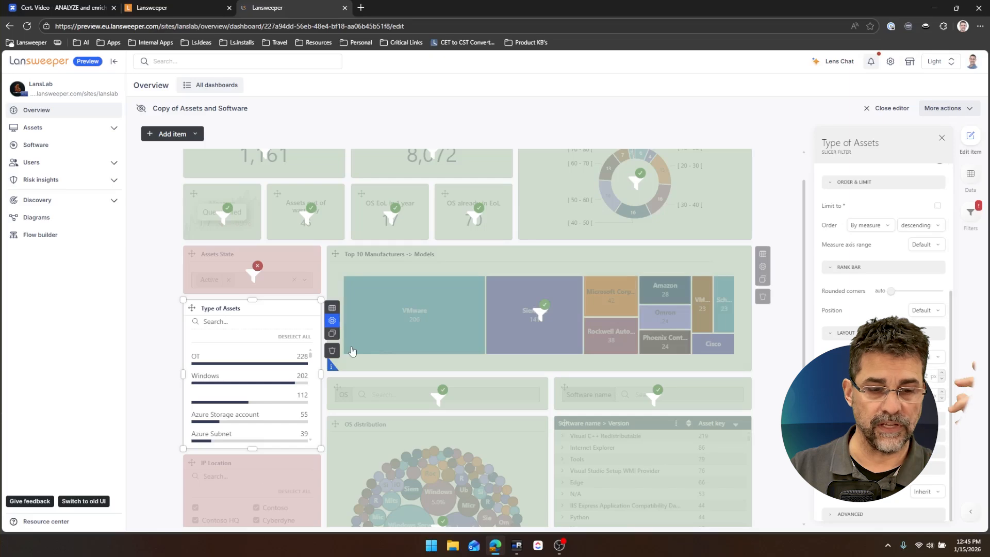
{"action": "left_click", "coordinate": [332, 323]}
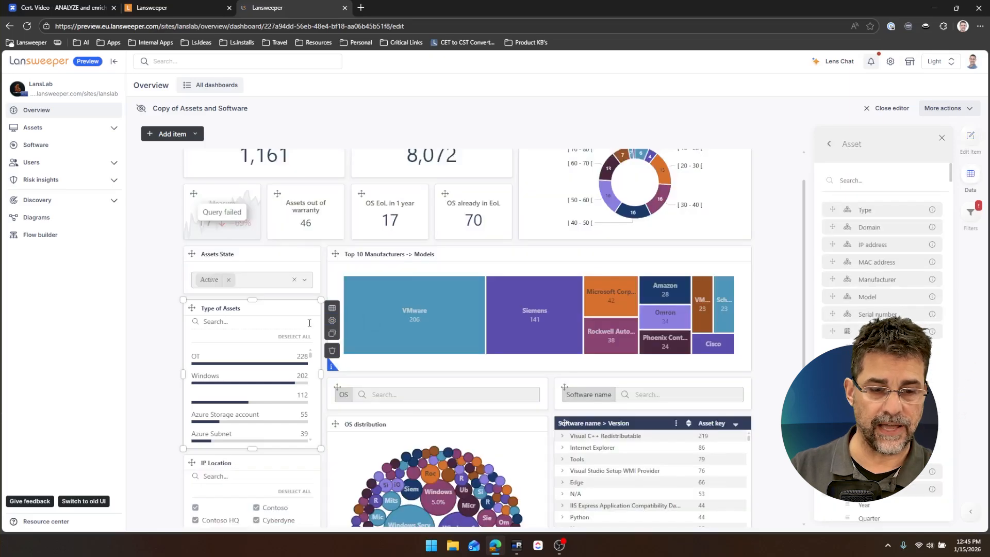
Add a Number with evolution item to the dashboard directly beside the Assets item, above the Software item
{"action": "scroll", "coordinate": [338, 294], "scroll_direction": "up", "scroll_amount": 1}
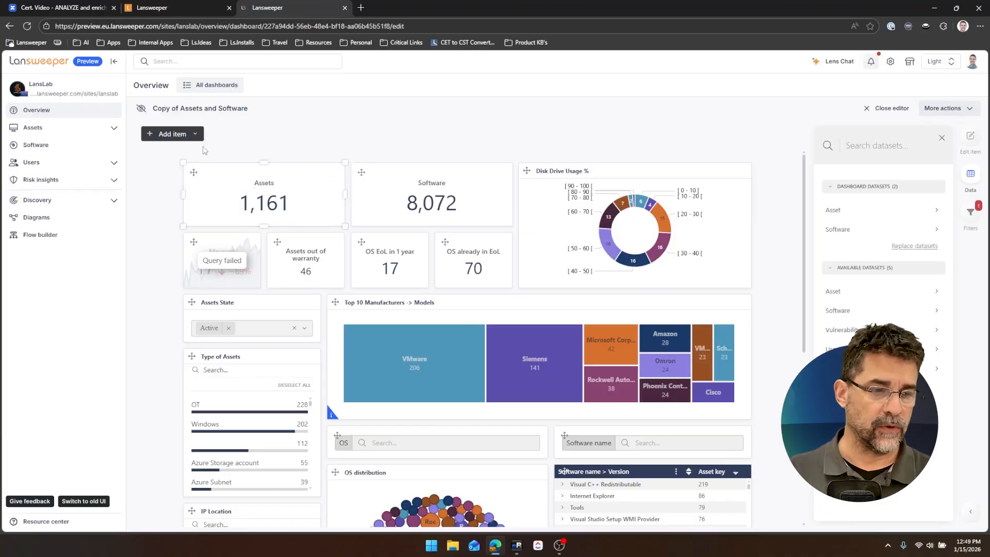
{"action": "left_click", "coordinate": [195, 135]}
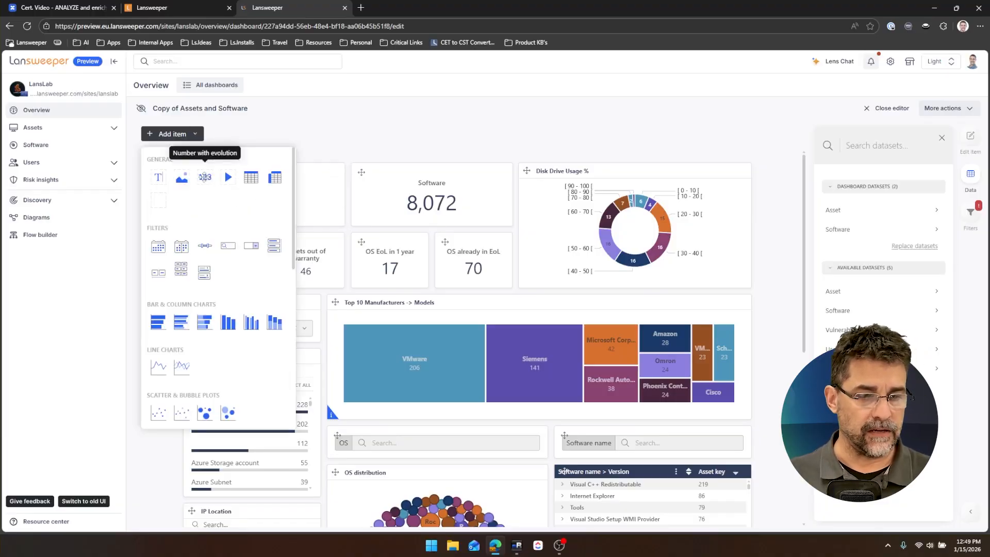
{"action": "left_click_drag", "start_coordinate": [205, 176], "coordinate": [353, 193]}
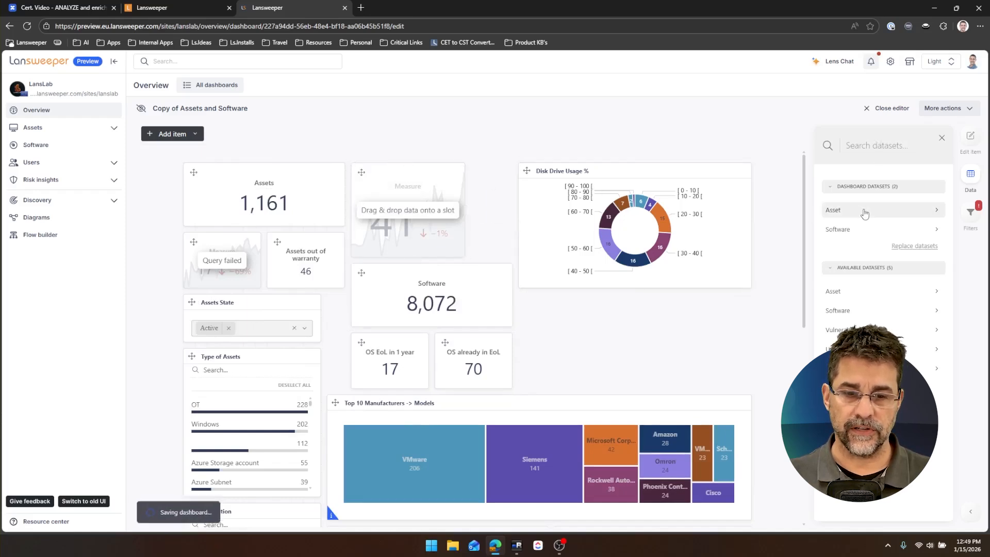
Find the Asset Key column in the Asset dataset and assign it as the new number item's measure
{"action": "left_click", "coordinate": [858, 212]}
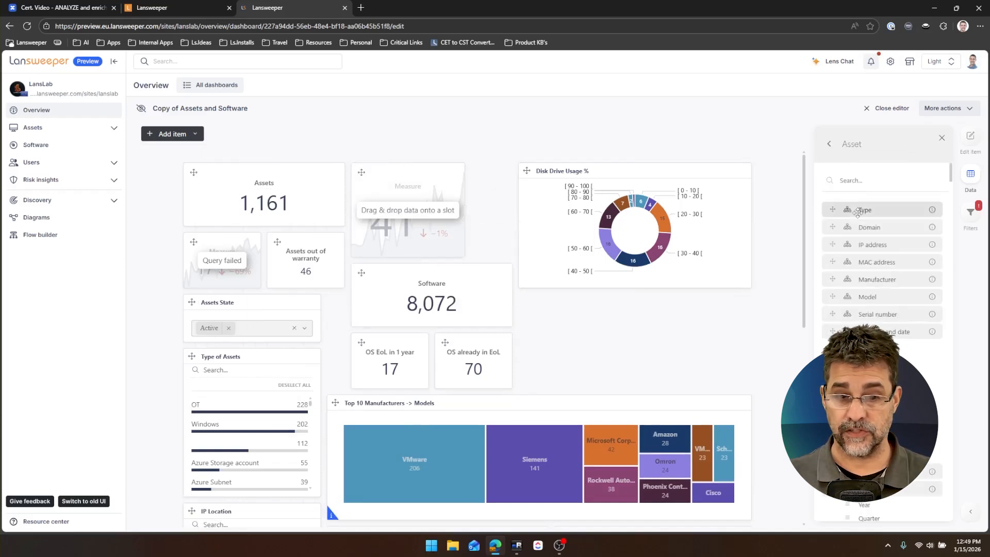
{"action": "left_click", "coordinate": [857, 181]}
{"action": "type", "text": "key"}
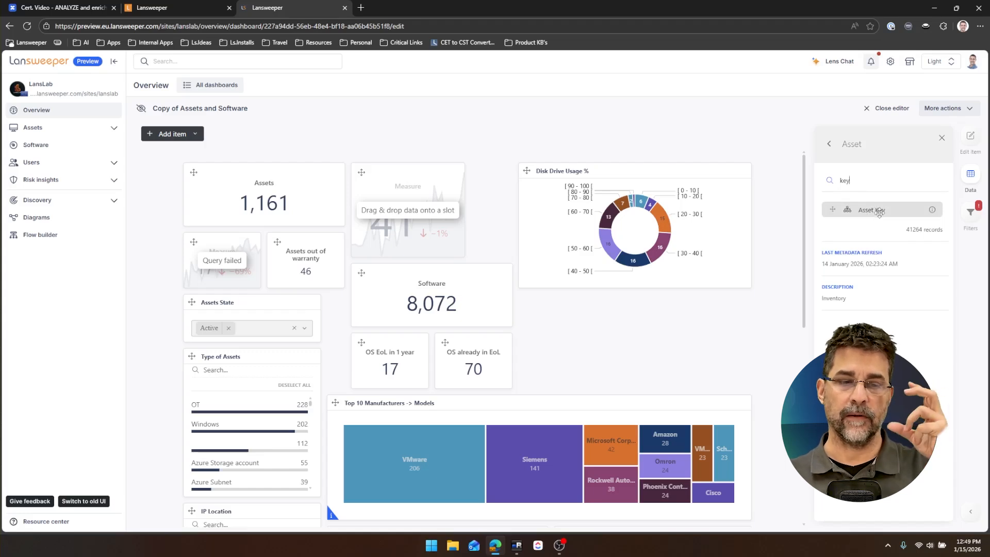
{"action": "left_click_drag", "start_coordinate": [879, 211], "coordinate": [415, 206]}
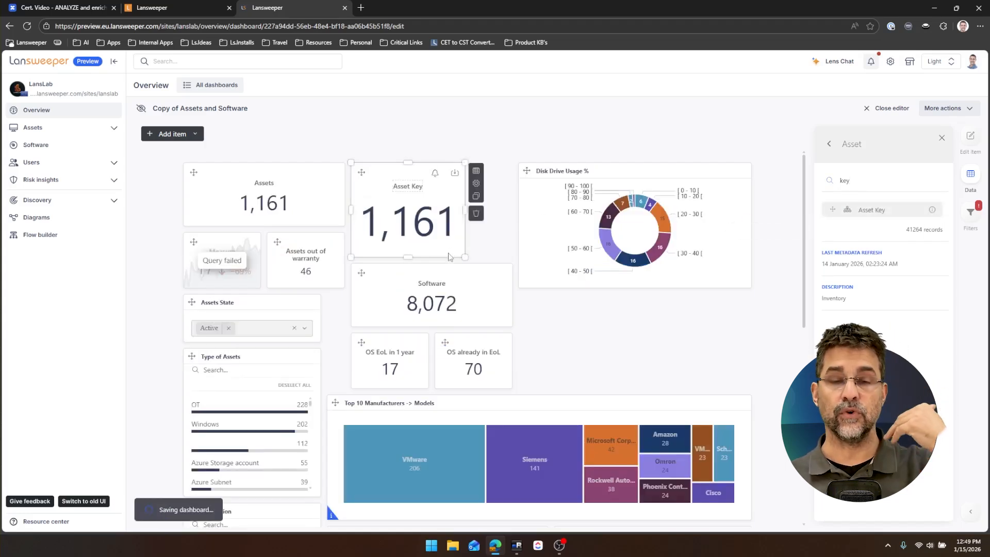
Add a filter on the Scan server column to the new Asset Key number item
{"action": "left_click", "coordinate": [279, 213]}
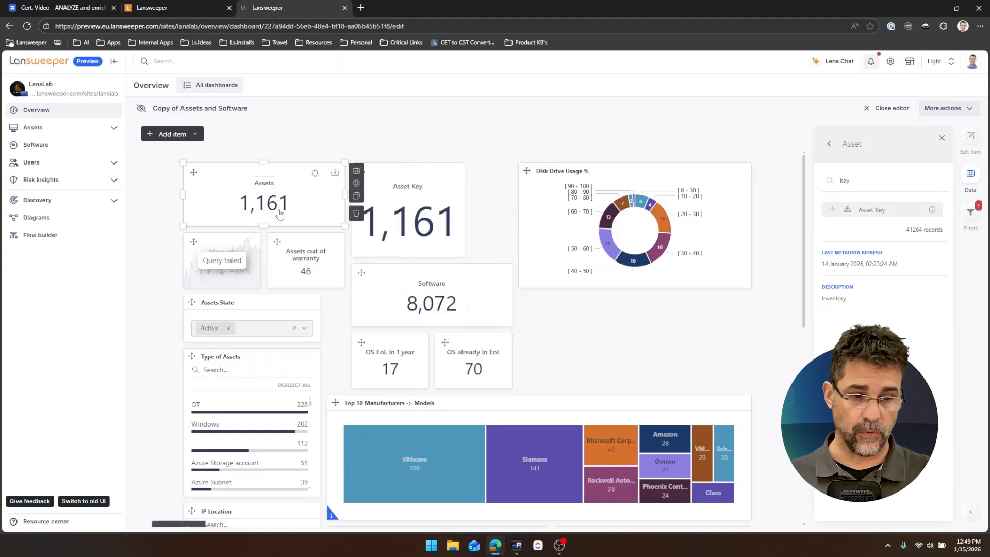
{"action": "left_click", "coordinate": [392, 253]}
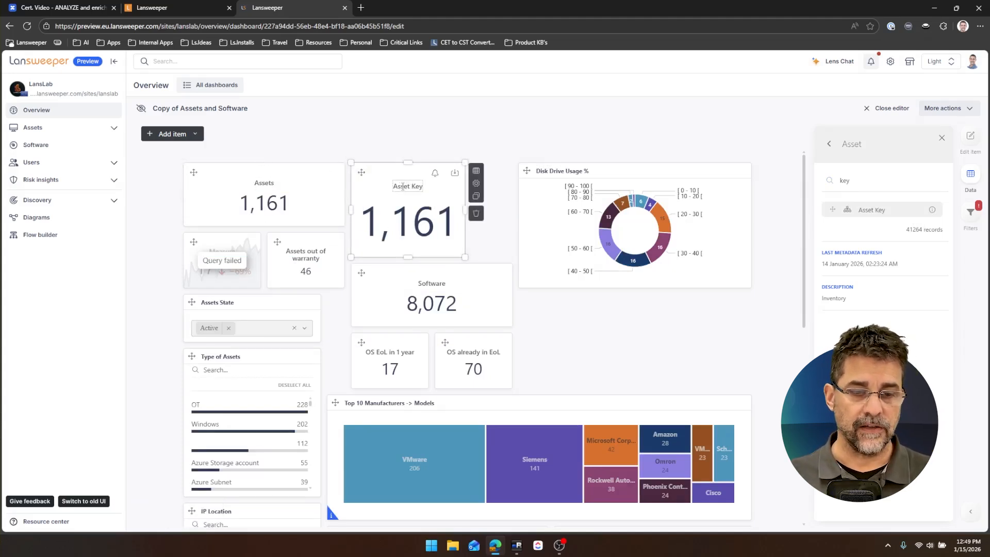
{"action": "left_click", "coordinate": [476, 171]}
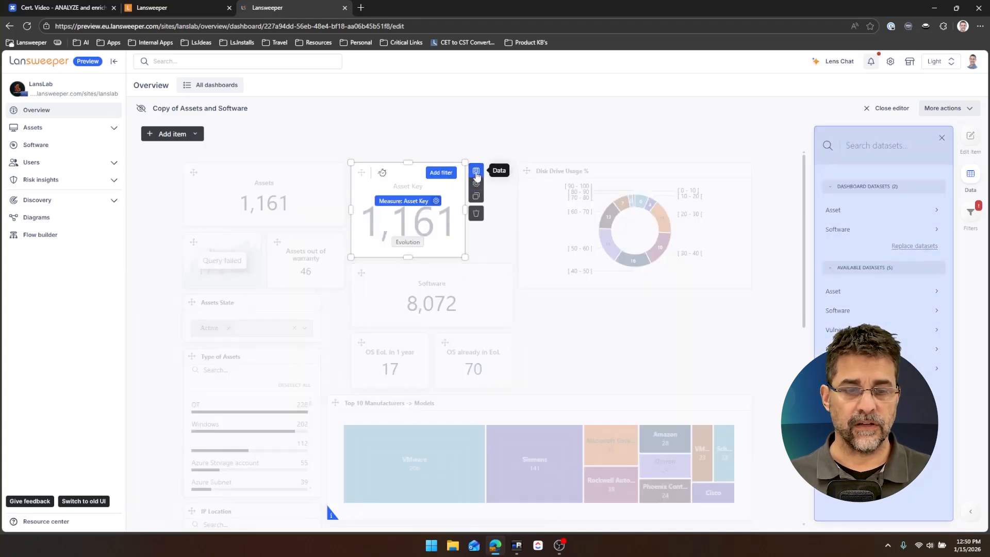
{"action": "left_click", "coordinate": [446, 174]}
{"action": "left_click", "coordinate": [444, 204]}
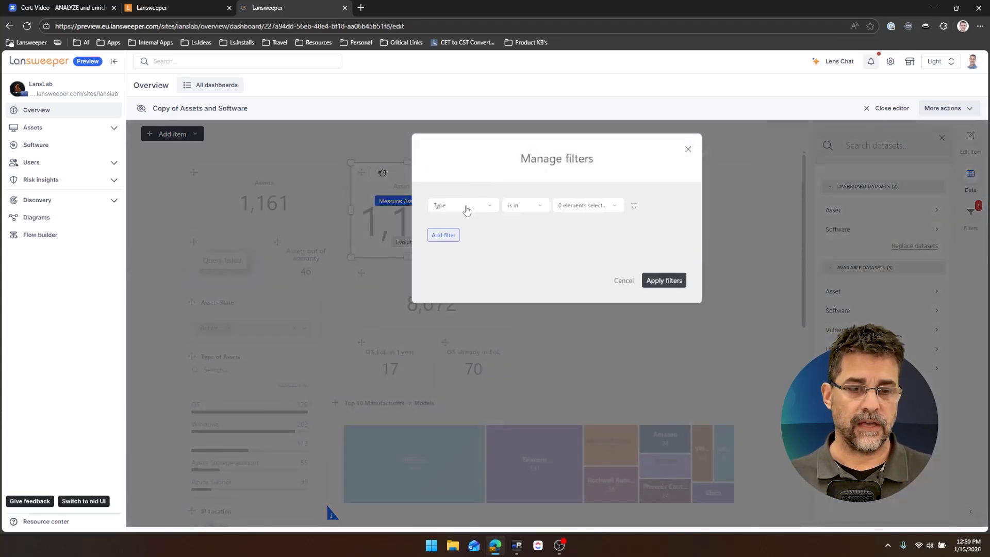
{"action": "left_click", "coordinate": [467, 209]}
{"action": "scroll", "coordinate": [482, 257], "scroll_direction": "down", "scroll_amount": 5}
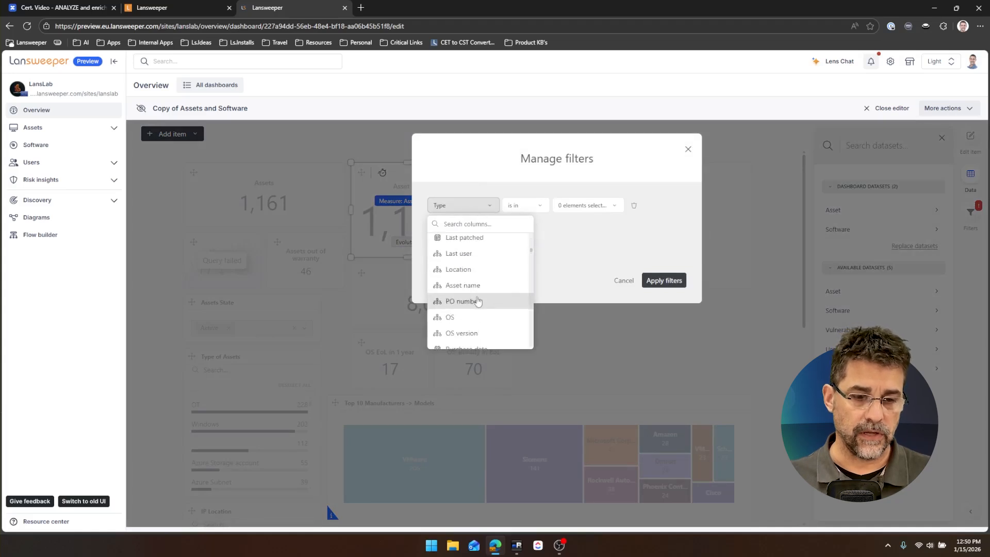
{"action": "left_click", "coordinate": [473, 283]}
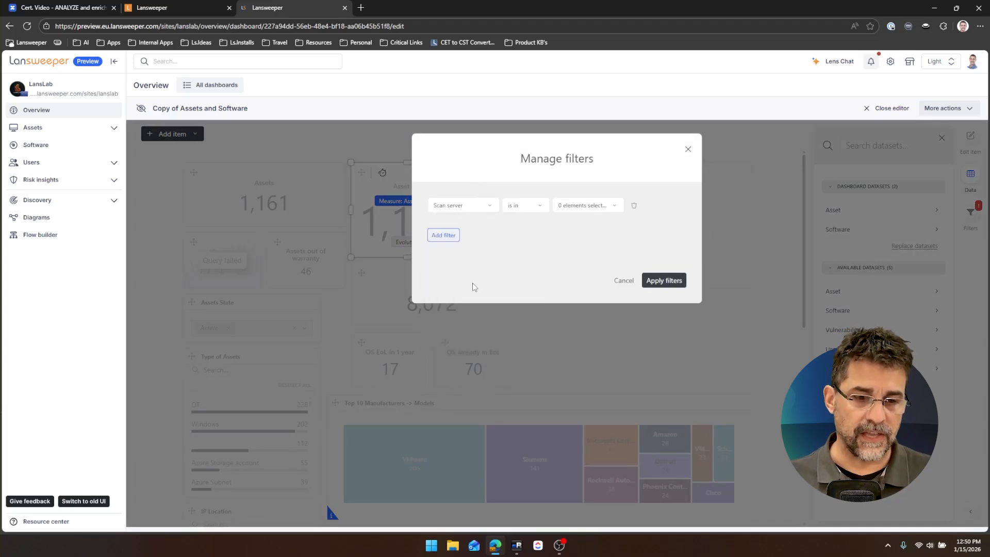
Set the Scan server filter to is in UVMLSLAB, apply it to the Asset Key number item, and check the filter
{"action": "left_click", "coordinate": [532, 210]}
{"action": "left_click", "coordinate": [527, 259]}
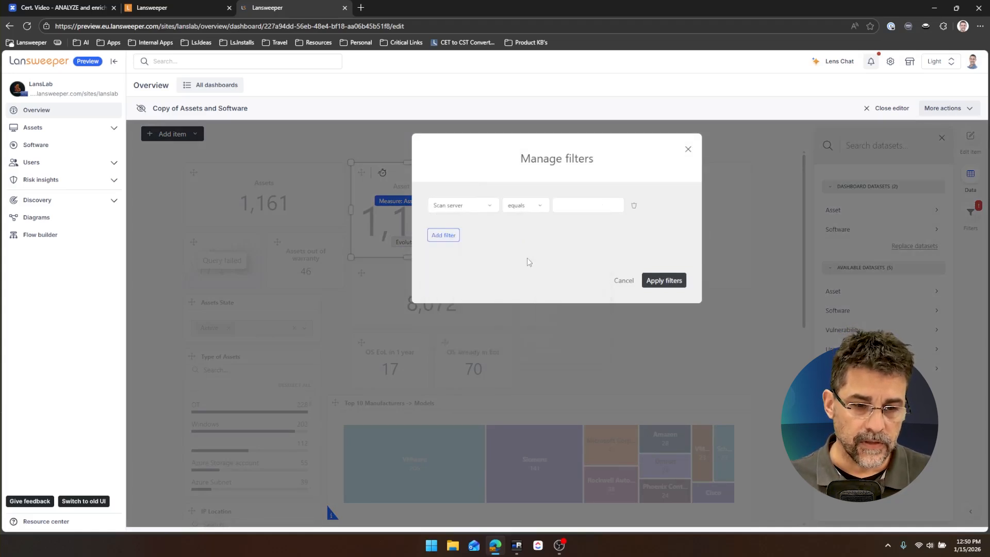
{"action": "left_click", "coordinate": [530, 211]}
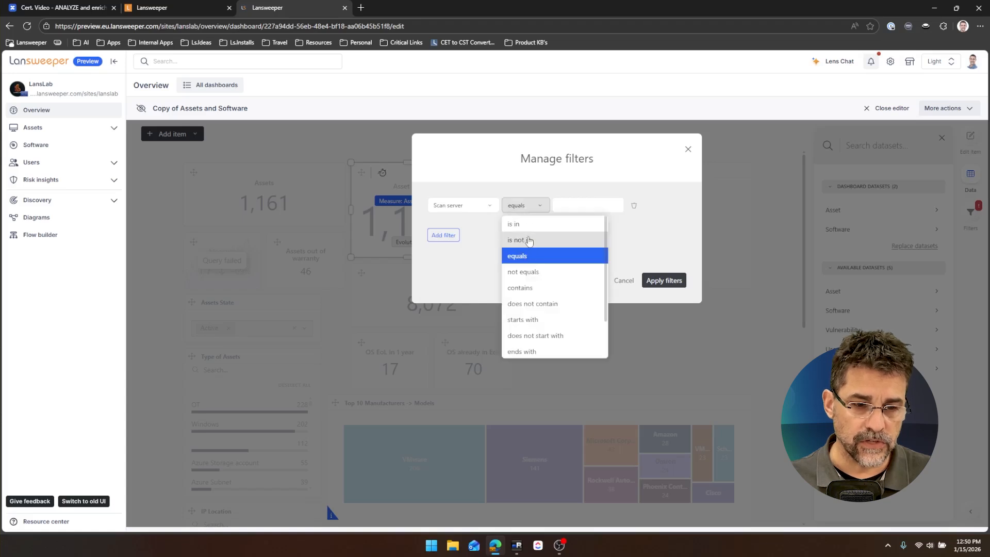
{"action": "left_click", "coordinate": [530, 223]}
{"action": "left_click", "coordinate": [591, 206]}
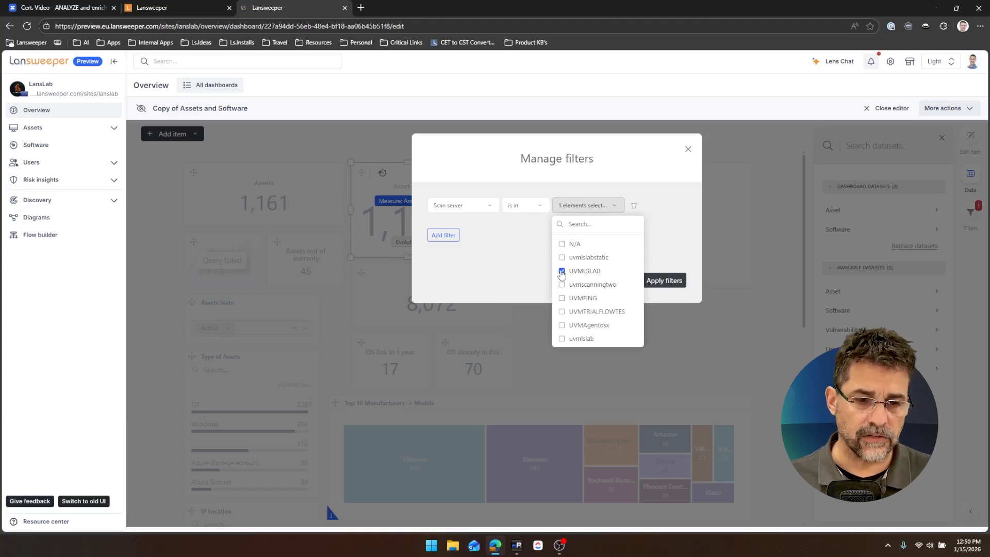
{"action": "left_click", "coordinate": [665, 280]}
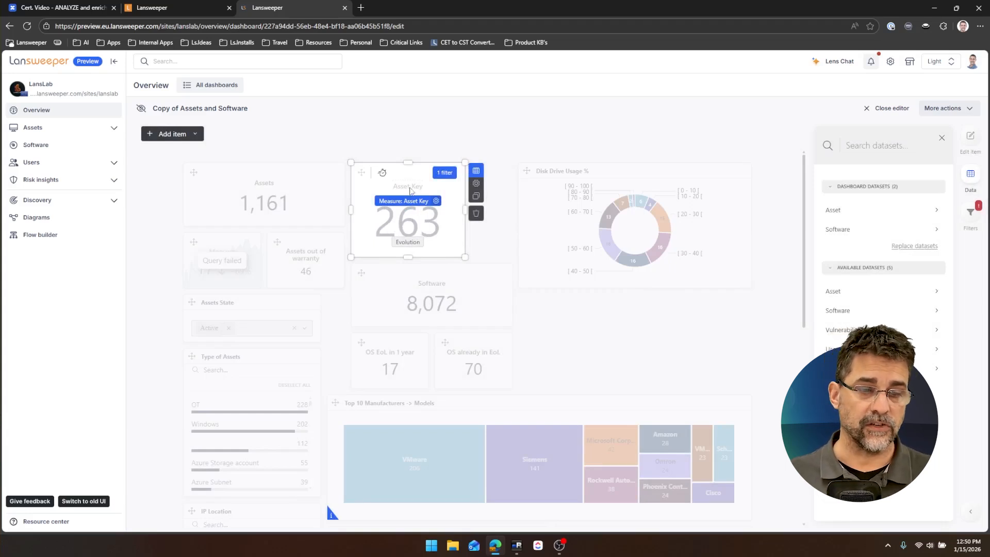
{"action": "left_click", "coordinate": [455, 173]}
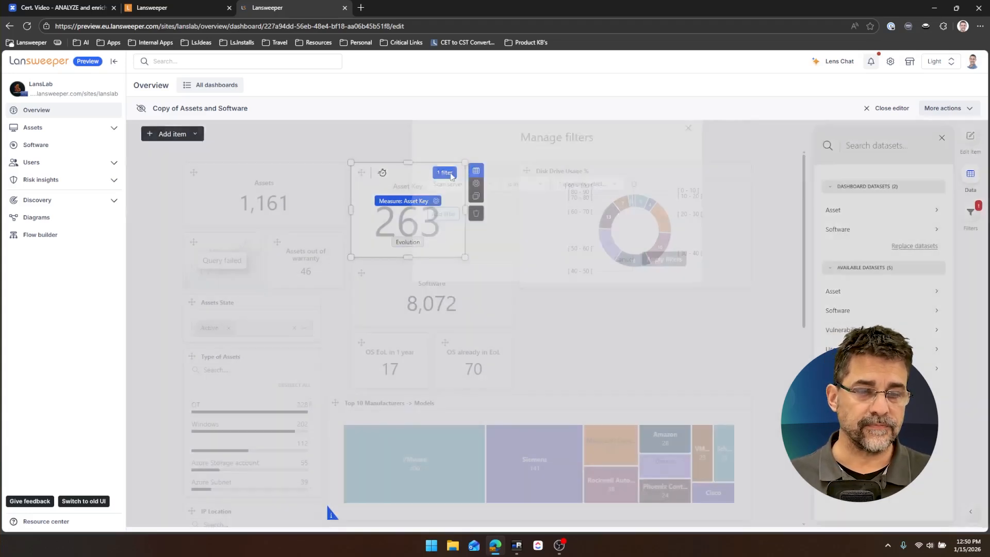
{"action": "left_click", "coordinate": [687, 150]}
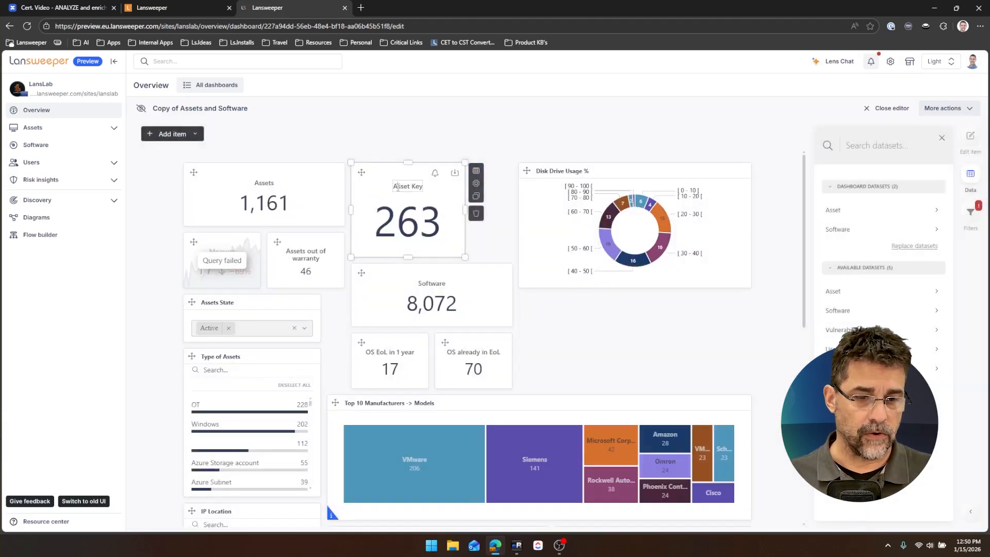
Rename the Asset Key number item to "Sensor 1 Assets"
{"action": "left_click_drag", "start_coordinate": [394, 186], "coordinate": [424, 186]}
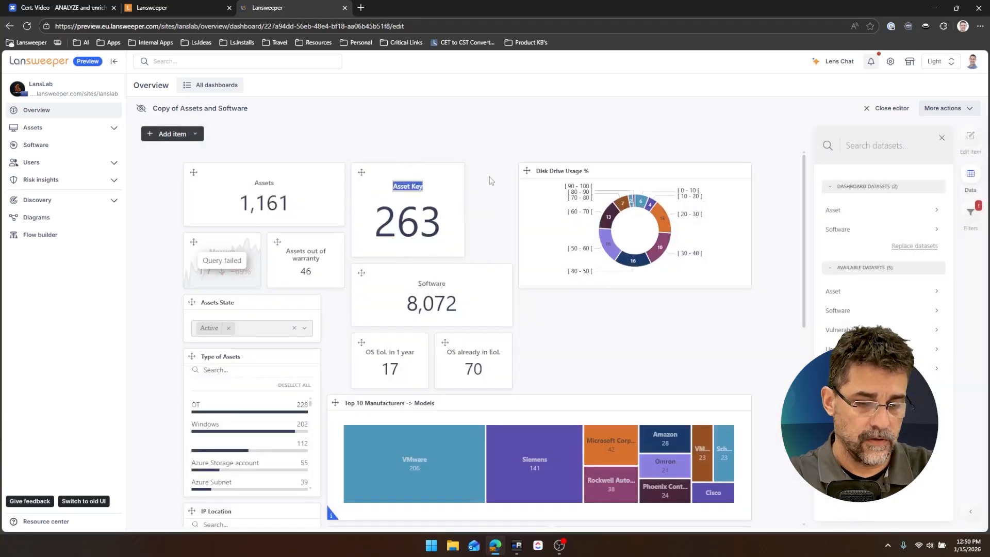
{"action": "type", "text": "Sensor 1"}
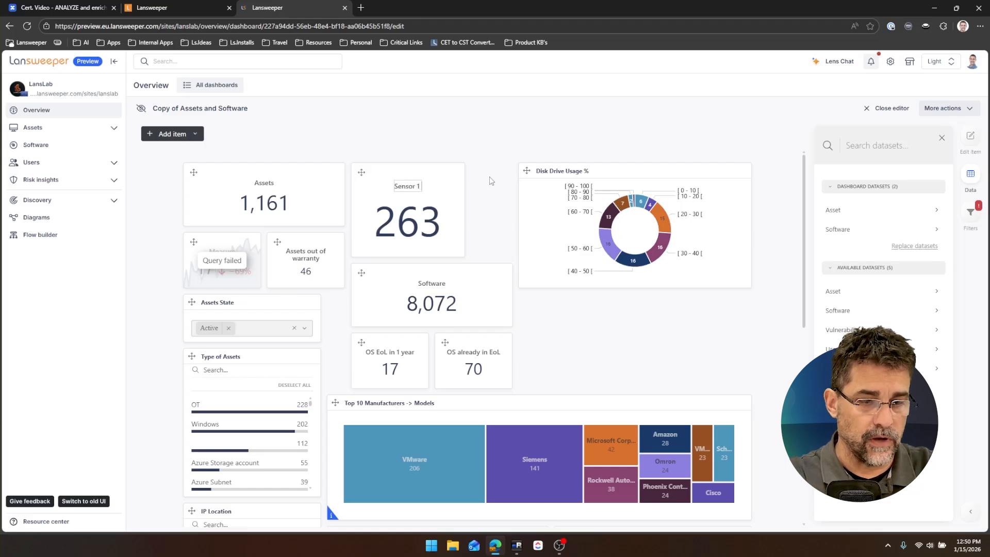
{"action": "type", "text": " Assets"}
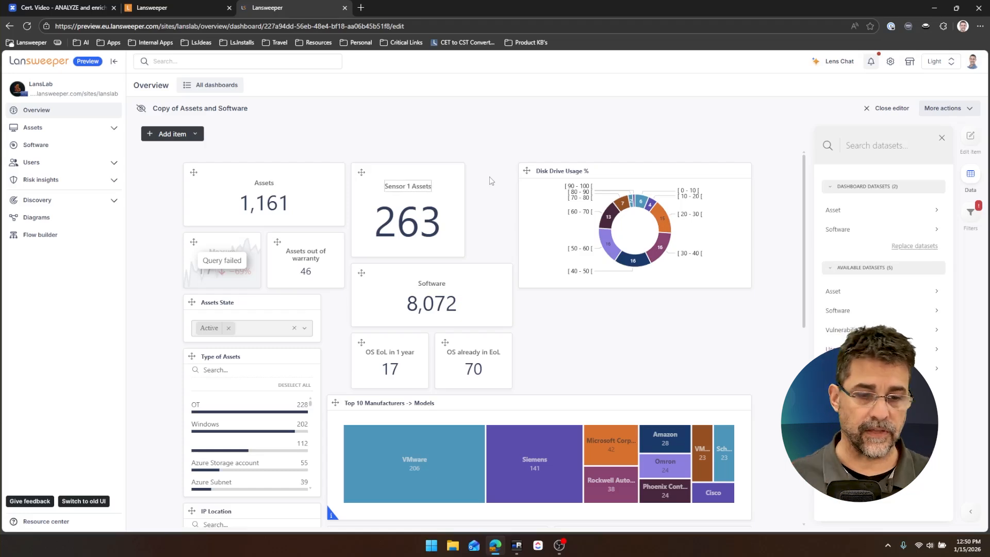
{"action": "key", "text": "Return"}
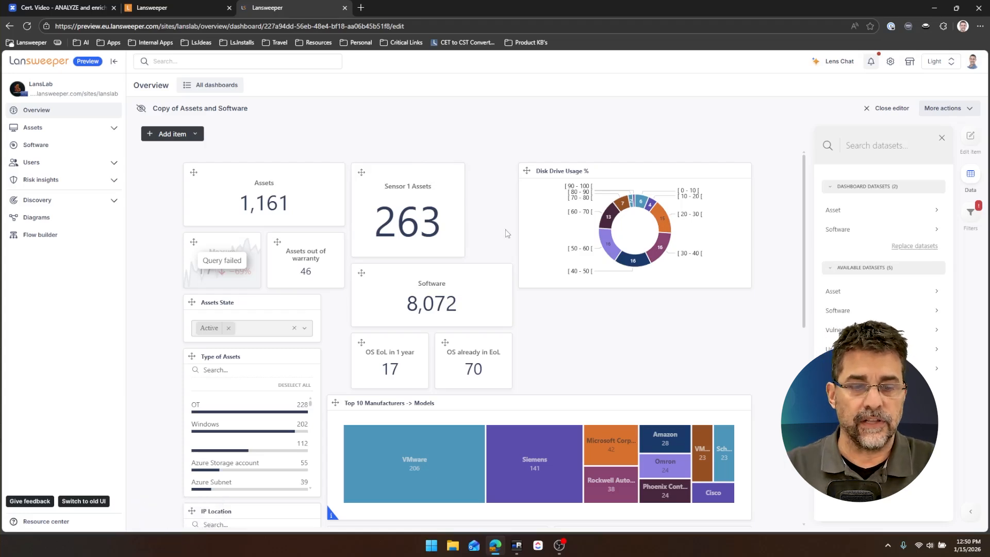
Filter the dashboard to Windows assets with the Type of Assets slicer and look through the slicer's other asset types
{"action": "mouse_move", "coordinate": [456, 214]}
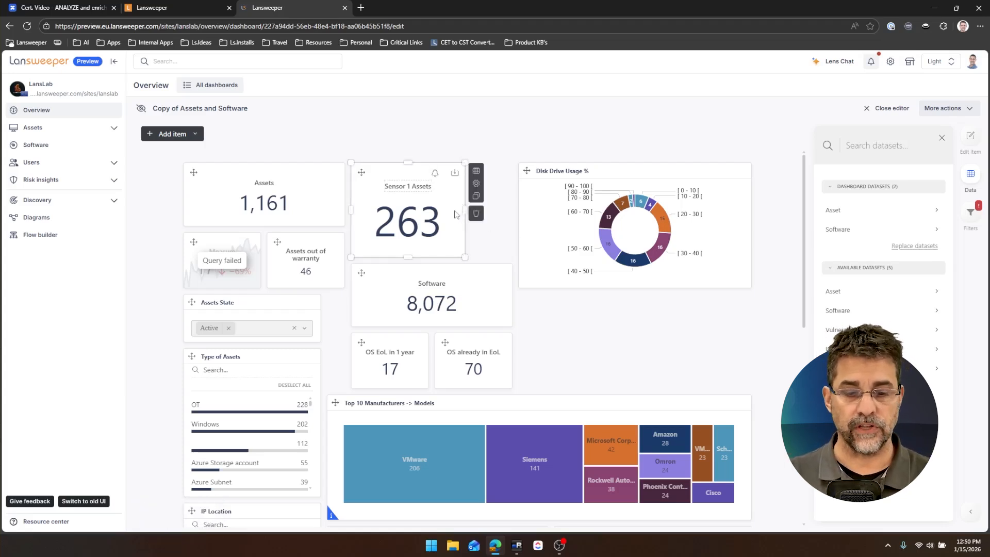
{"action": "mouse_move", "coordinate": [524, 314]}
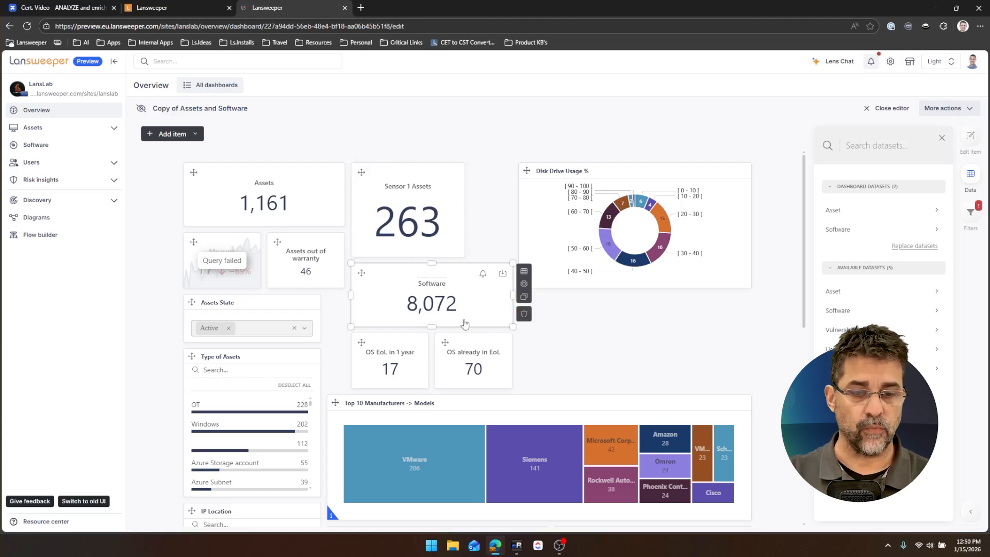
{"action": "mouse_move", "coordinate": [256, 362]}
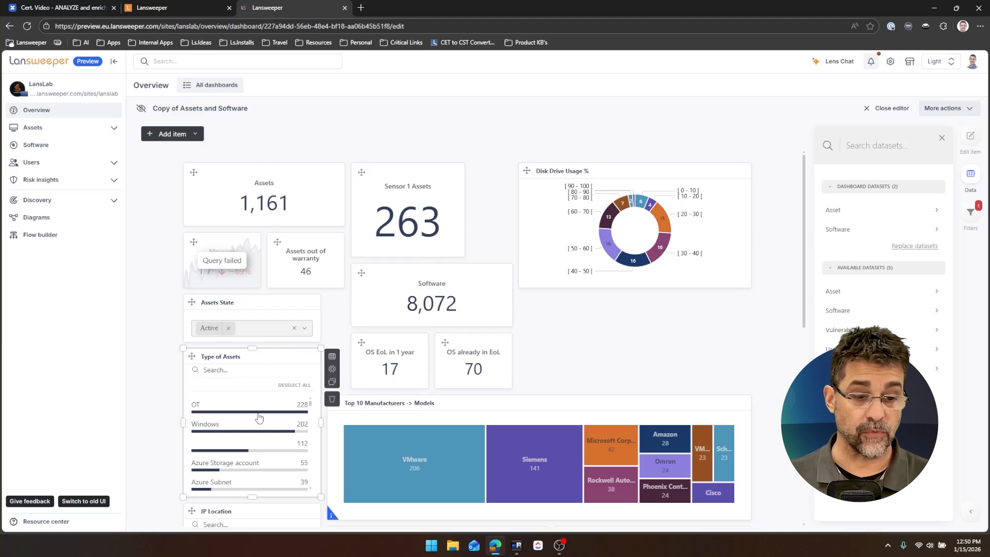
{"action": "left_click", "coordinate": [268, 436]}
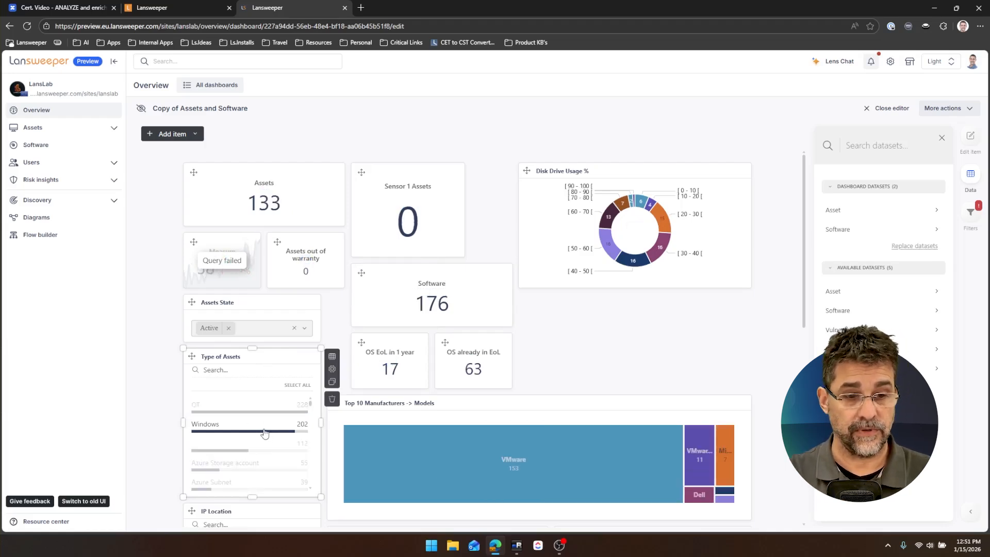
{"action": "scroll", "coordinate": [263, 441], "scroll_direction": "down", "scroll_amount": 3}
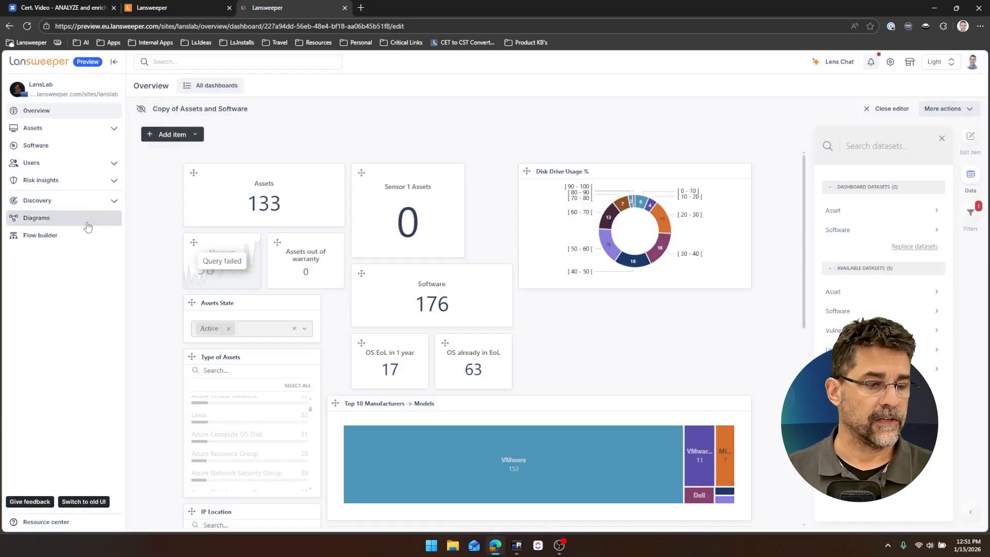
Show only Network Topology diagrams in the site's diagram list and open the installation-scope diagram for uvmlanslab
{"action": "left_click", "coordinate": [48, 222]}
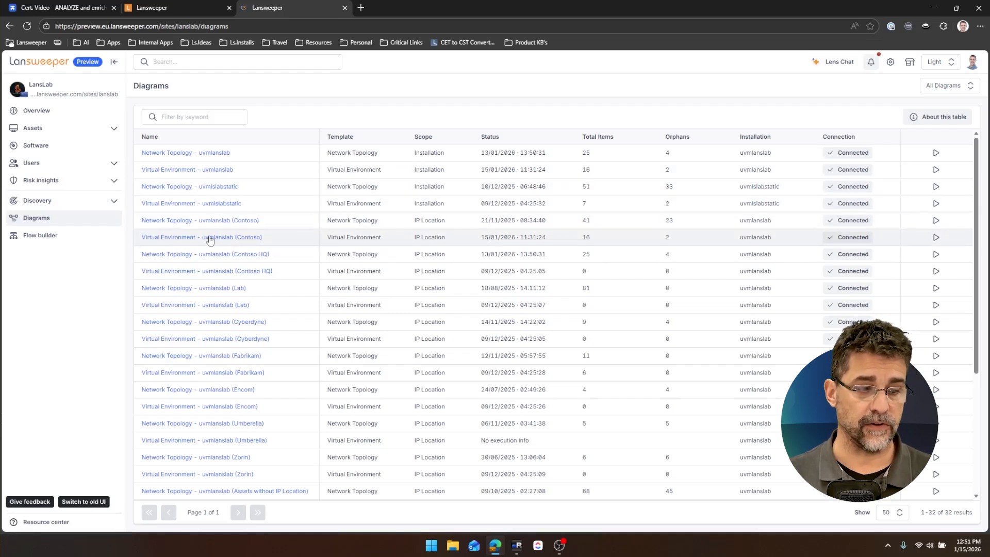
{"action": "left_click", "coordinate": [946, 86]}
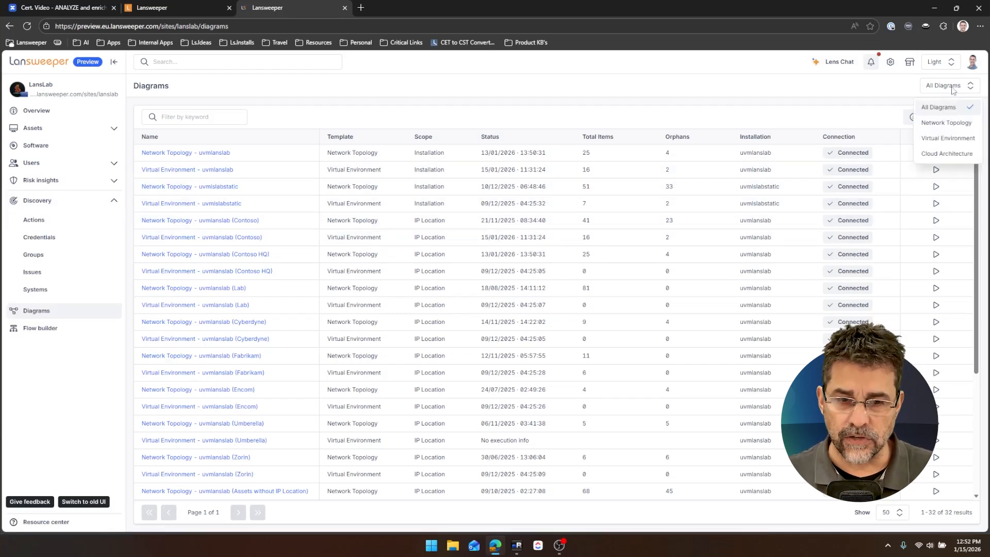
{"action": "left_click", "coordinate": [946, 123]}
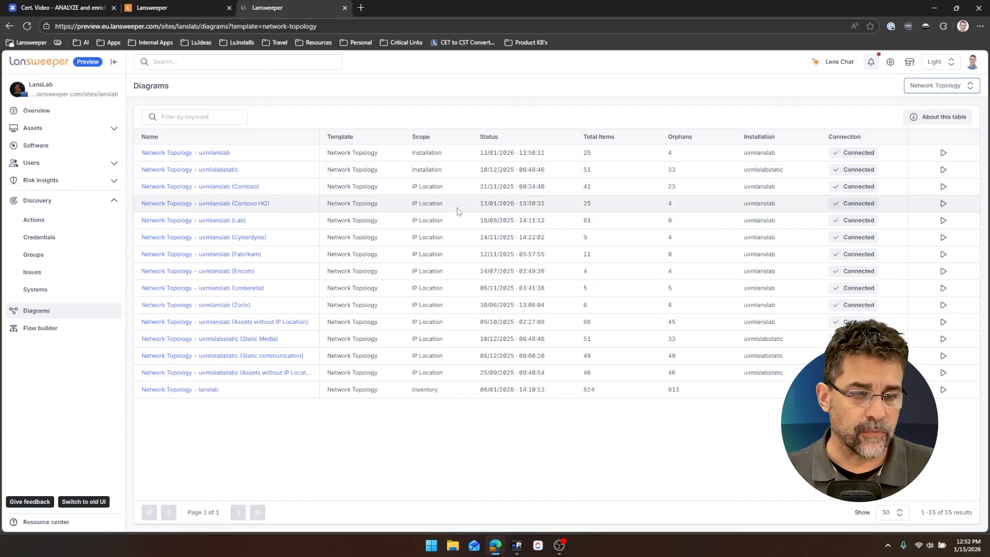
{"action": "left_click", "coordinate": [216, 155]}
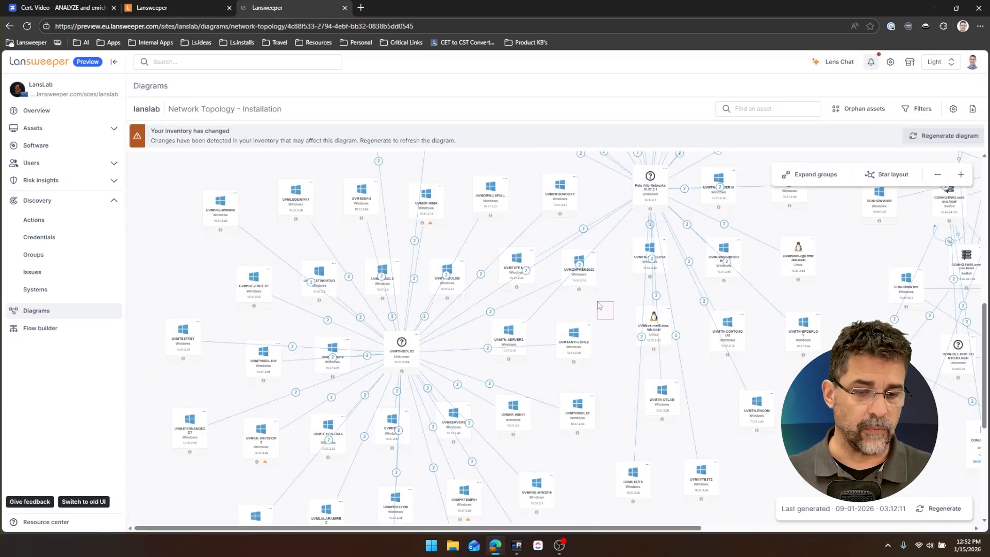
Examine the star-layout topology around UVMTHIBOLS2 and Palo Alto Networks, highlighting the connections of UVMKVE-FINTEST
{"action": "scroll", "coordinate": [401, 364], "scroll_direction": "up", "scroll_amount": 5}
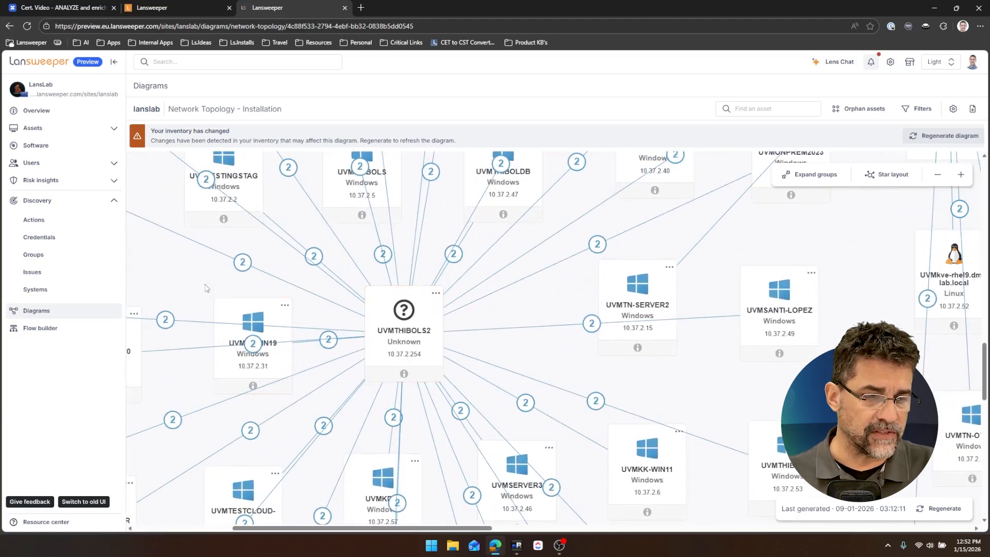
{"action": "left_click_drag", "start_coordinate": [161, 262], "coordinate": [260, 340]}
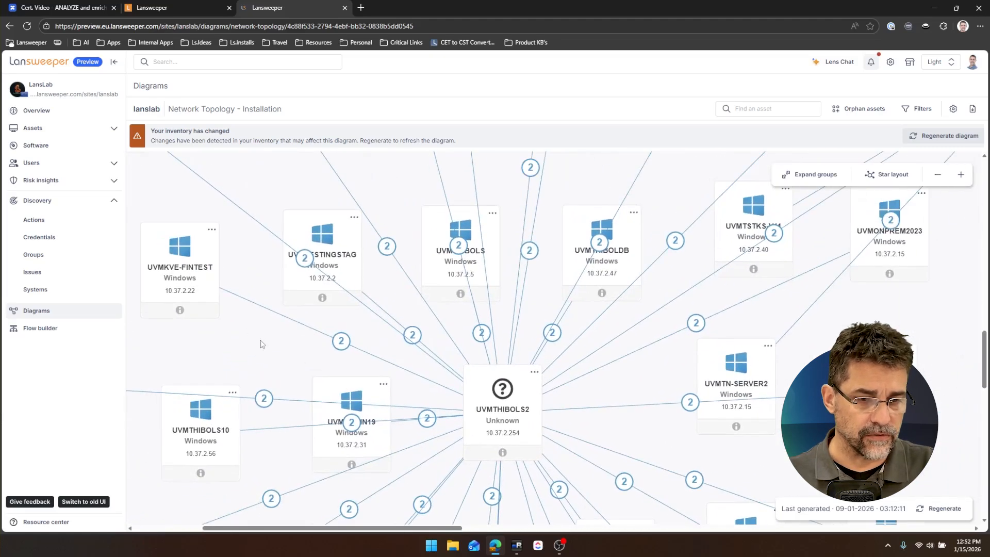
{"action": "left_click", "coordinate": [184, 267]}
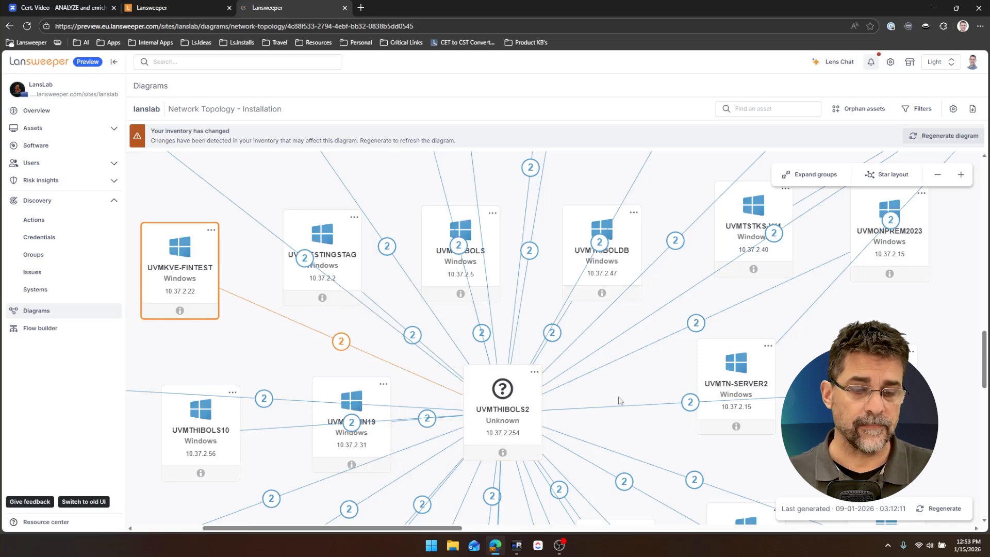
{"action": "left_click_drag", "start_coordinate": [618, 396], "coordinate": [461, 414]}
{"action": "left_click_drag", "start_coordinate": [716, 344], "coordinate": [673, 410]}
{"action": "left_click_drag", "start_coordinate": [706, 340], "coordinate": [722, 420]}
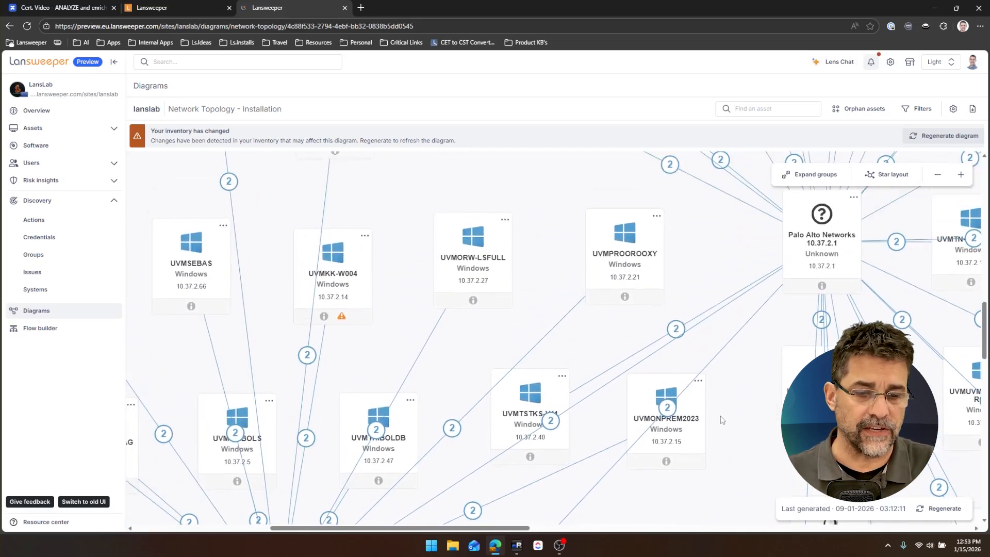
{"action": "left_click_drag", "start_coordinate": [709, 262], "coordinate": [699, 415]}
{"action": "left_click_drag", "start_coordinate": [610, 202], "coordinate": [464, 325]}
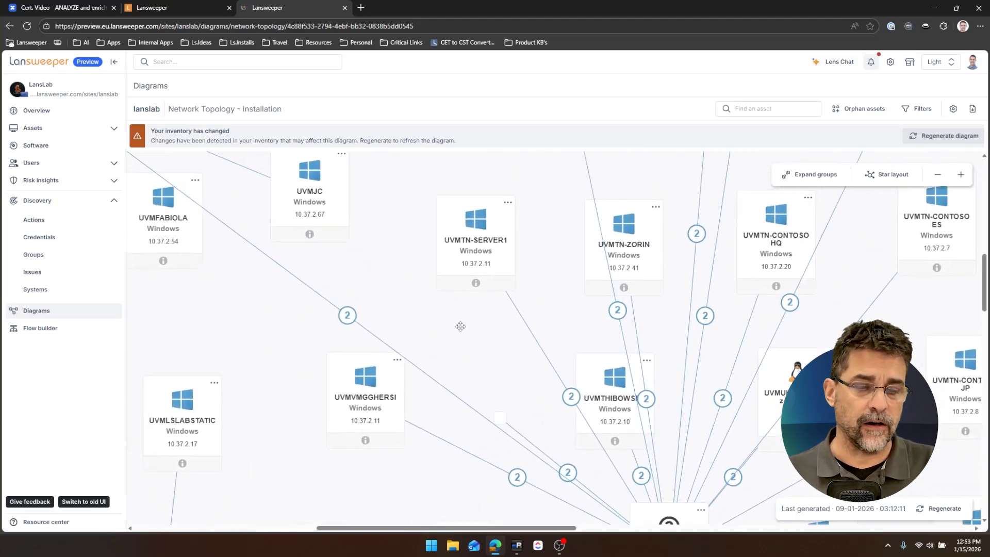
Switch the network topology diagram to Tree layout and look over its hierarchy of switches and connected assets
{"action": "left_click", "coordinate": [892, 176]}
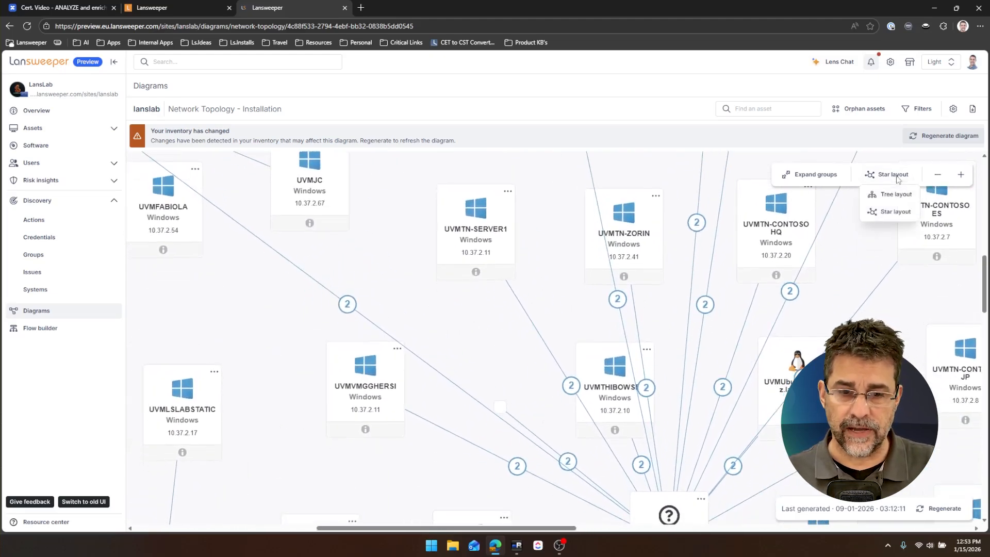
{"action": "left_click", "coordinate": [893, 196]}
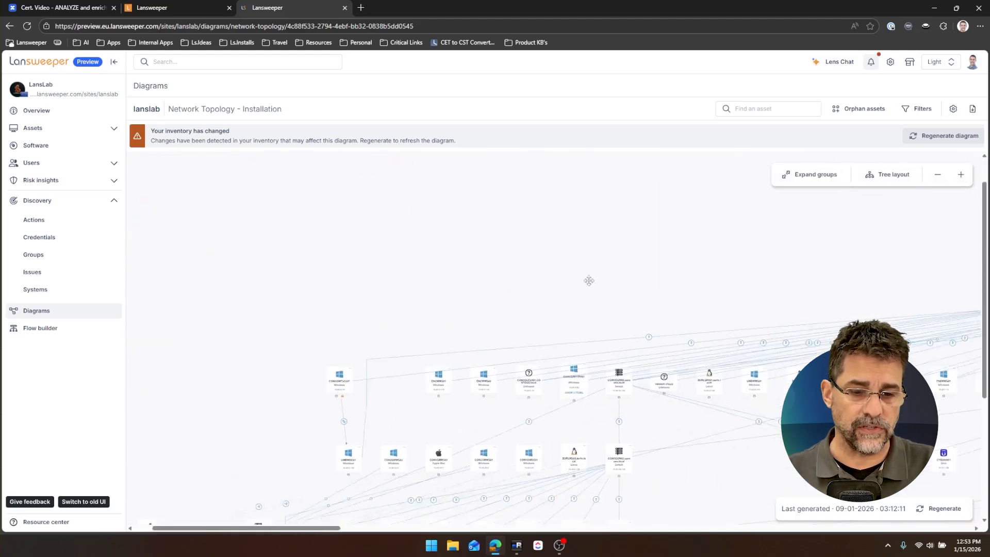
{"action": "left_click_drag", "start_coordinate": [589, 281], "coordinate": [557, 238]}
{"action": "scroll", "coordinate": [696, 329], "scroll_direction": "down", "scroll_amount": 2}
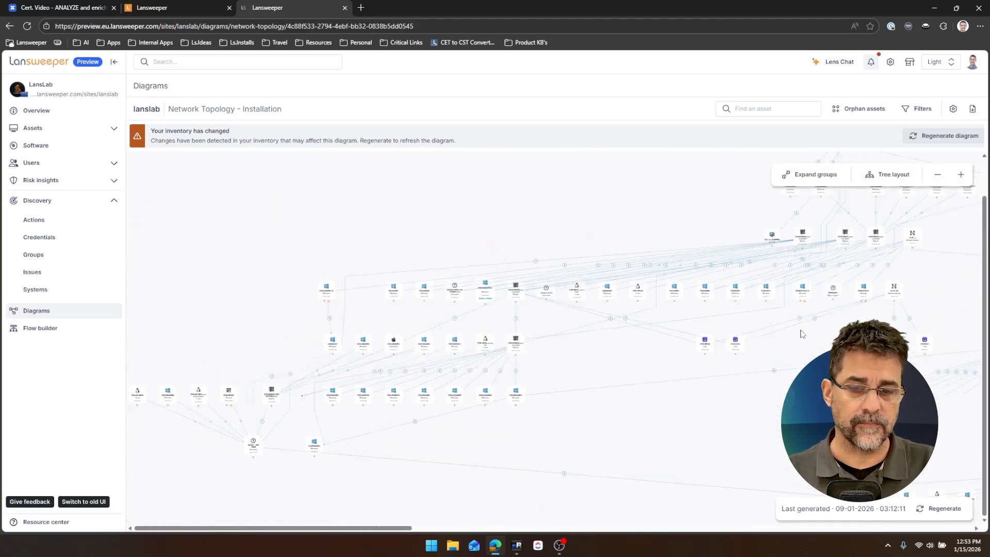
{"action": "left_click_drag", "start_coordinate": [801, 334], "coordinate": [618, 358]}
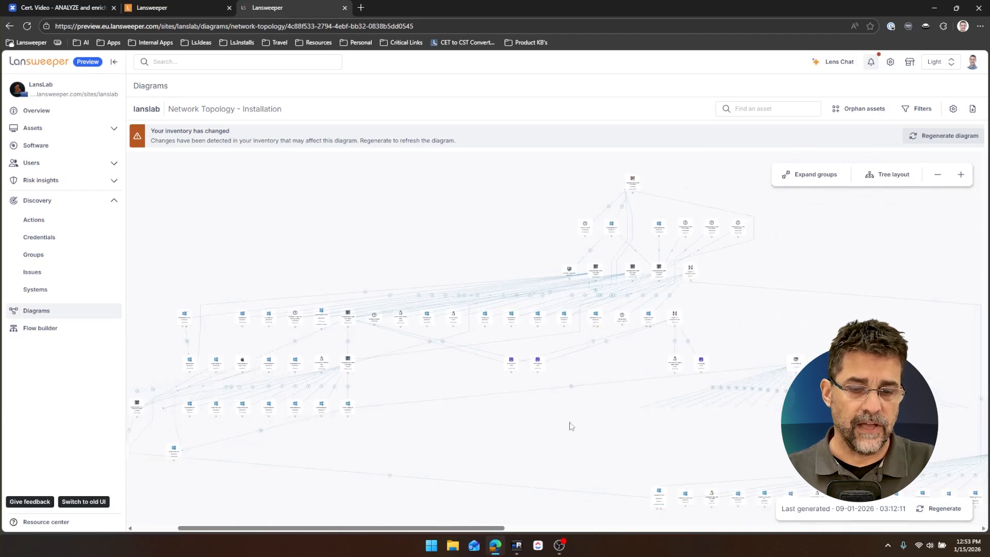
{"action": "left_click_drag", "start_coordinate": [571, 426], "coordinate": [640, 391]}
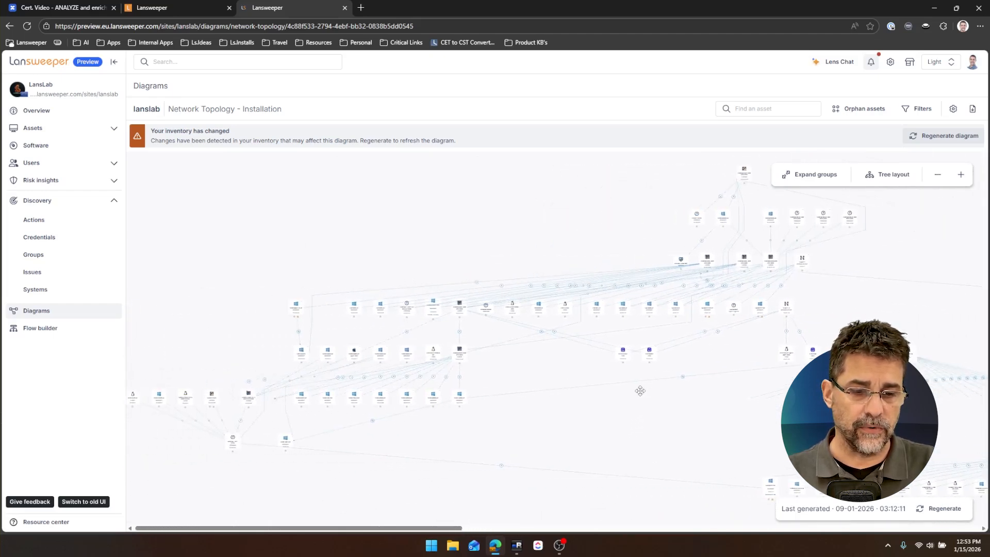
{"action": "scroll", "coordinate": [558, 346], "scroll_direction": "up", "scroll_amount": 4}
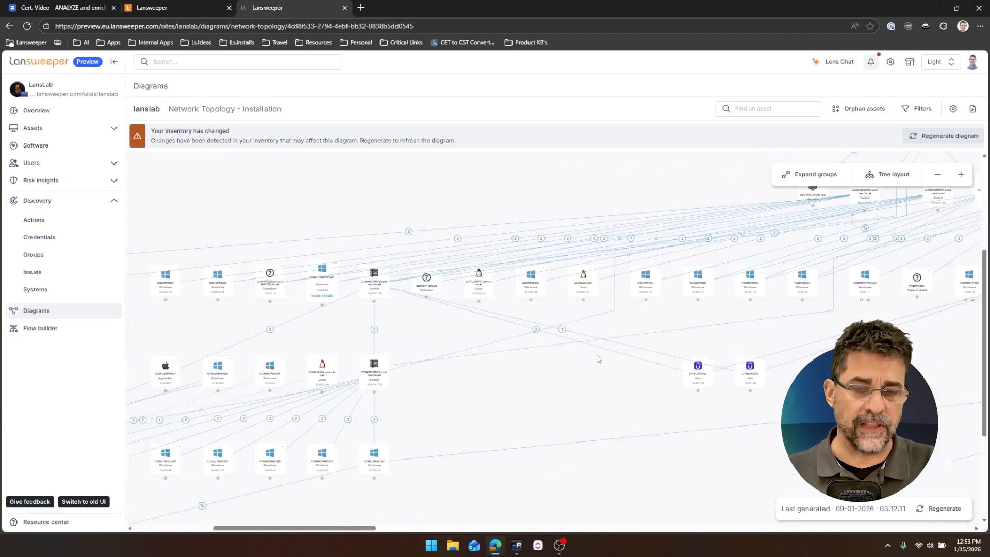
{"action": "left_click_drag", "start_coordinate": [557, 183], "coordinate": [424, 278]}
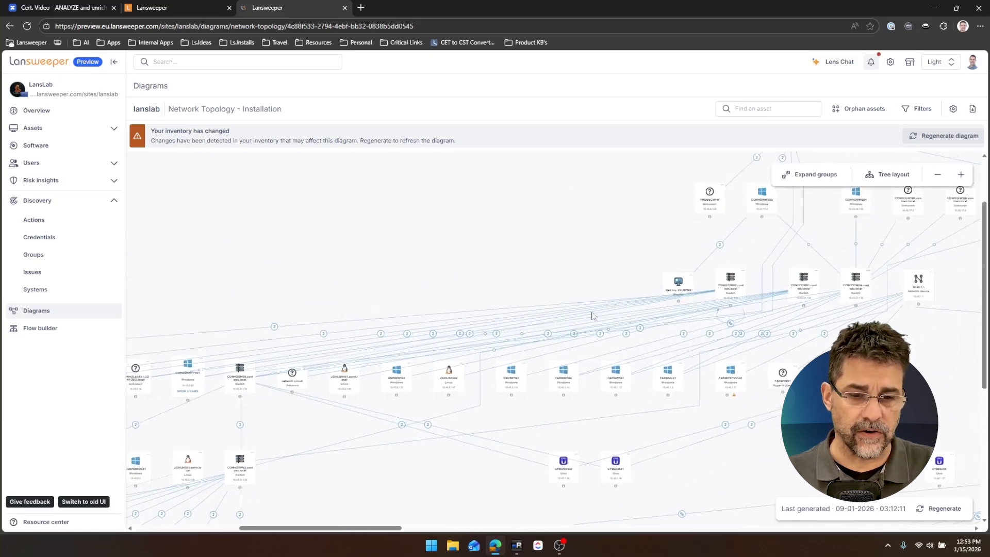
Highlight the leftmost switch in the tree's upper switch row, trace its connected assets, and return to the list of all diagrams
{"action": "left_click", "coordinate": [734, 283]}
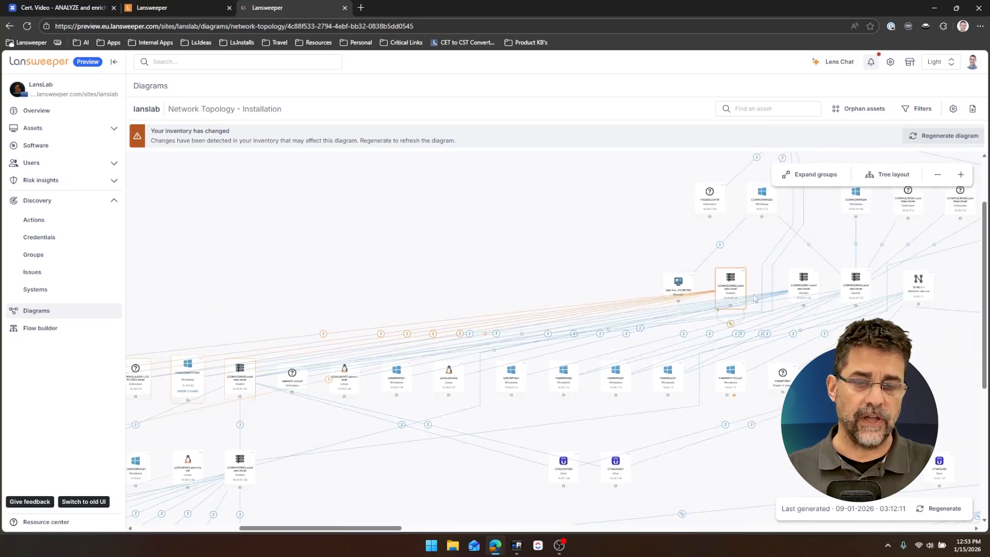
{"action": "left_click_drag", "start_coordinate": [485, 279], "coordinate": [690, 212]}
{"action": "left_click_drag", "start_coordinate": [409, 227], "coordinate": [475, 215]}
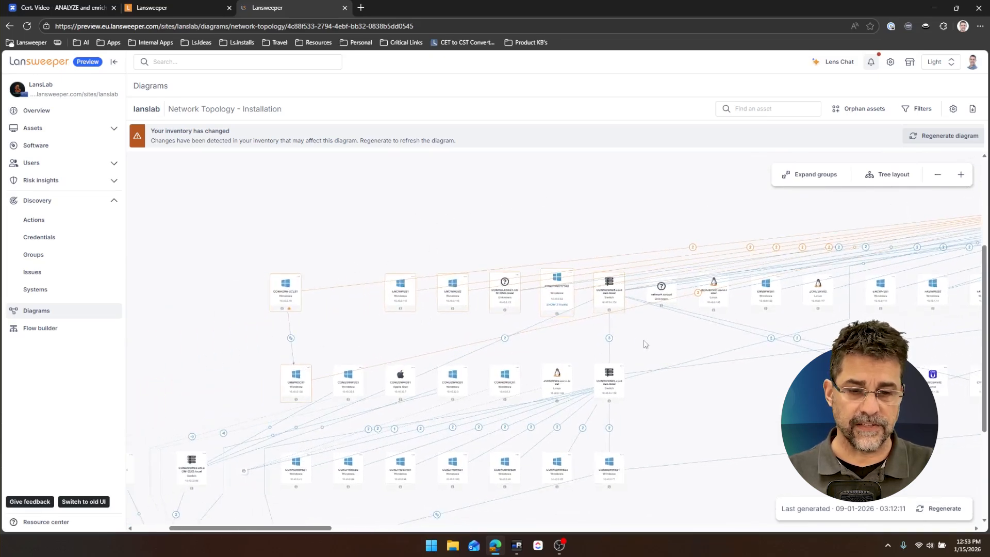
{"action": "scroll", "coordinate": [644, 345], "scroll_direction": "right", "scroll_amount": 10}
{"action": "scroll", "coordinate": [644, 344], "scroll_direction": "up", "scroll_amount": 3}
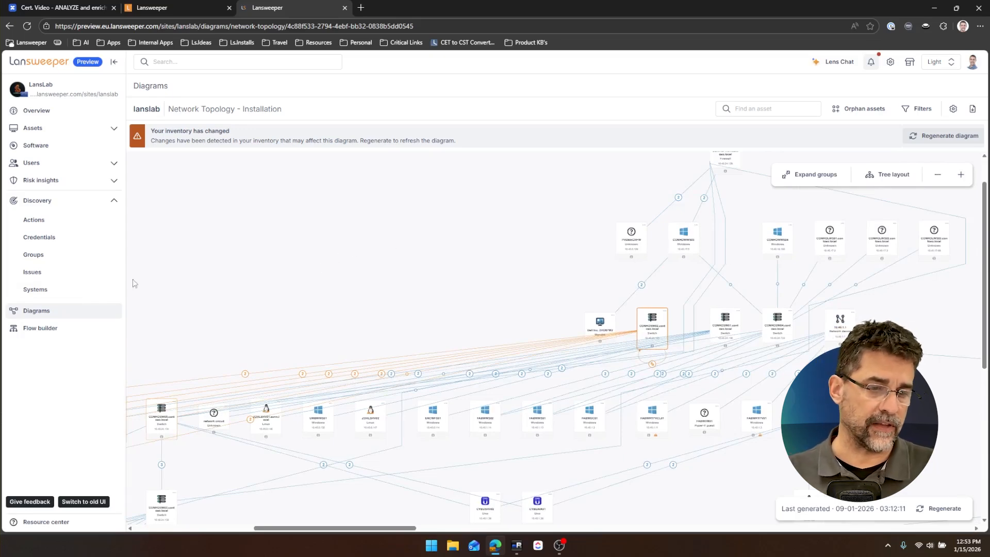
{"action": "left_click", "coordinate": [47, 311]}
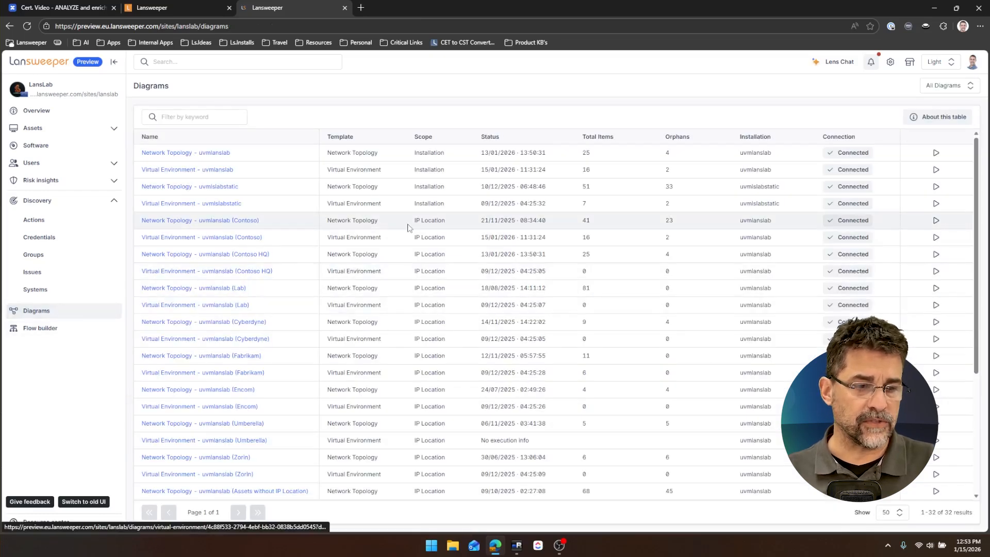
Show only Virtual Environment diagrams in the site's diagram list and open the uvmlanslab (Contoso) diagram
{"action": "left_click", "coordinate": [970, 86]}
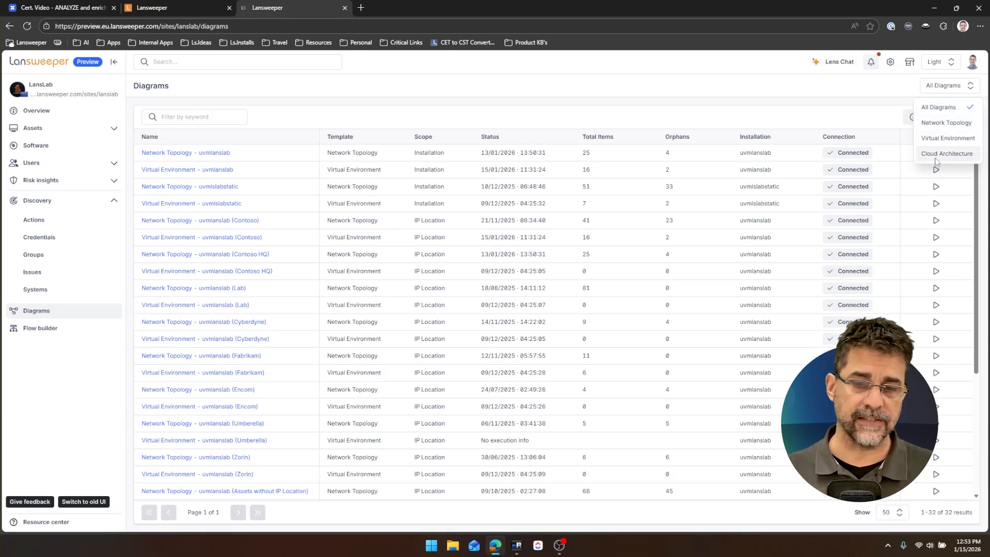
{"action": "left_click", "coordinate": [936, 140]}
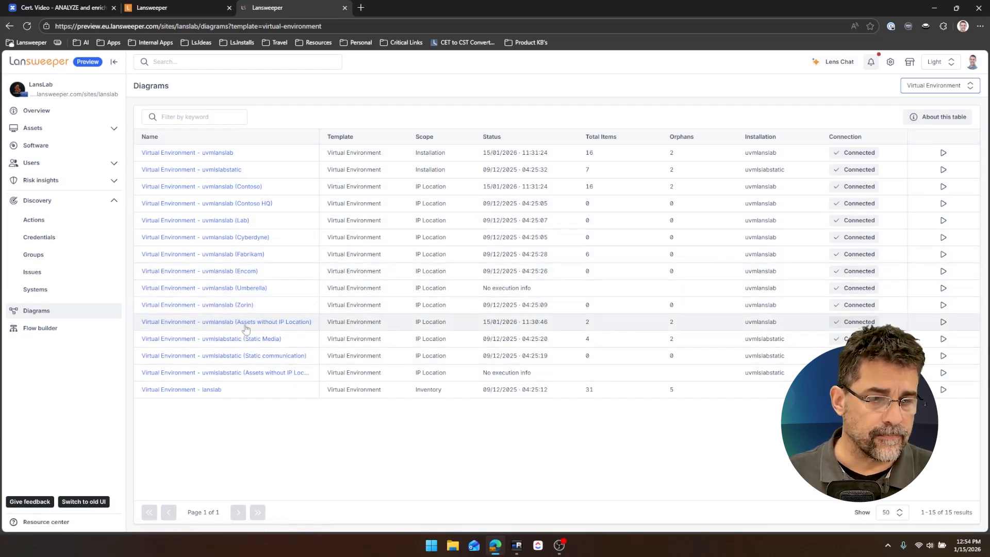
{"action": "left_click", "coordinate": [224, 187]}
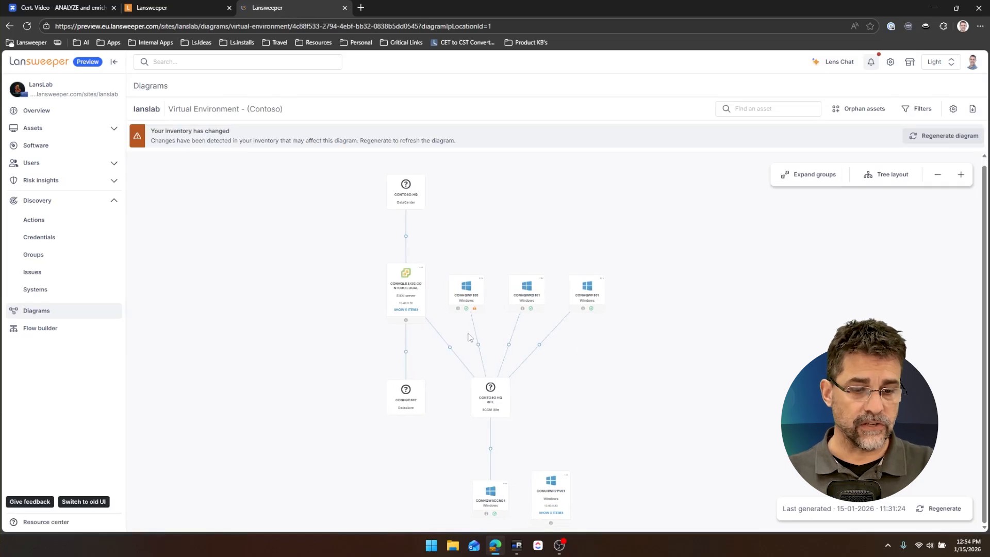
Show the items grouped under the ESXi server CONHQLESX02.CONTOSO.LOCAL in the Contoso virtual environment diagram
{"action": "scroll", "coordinate": [406, 298], "scroll_direction": "up", "scroll_amount": 5}
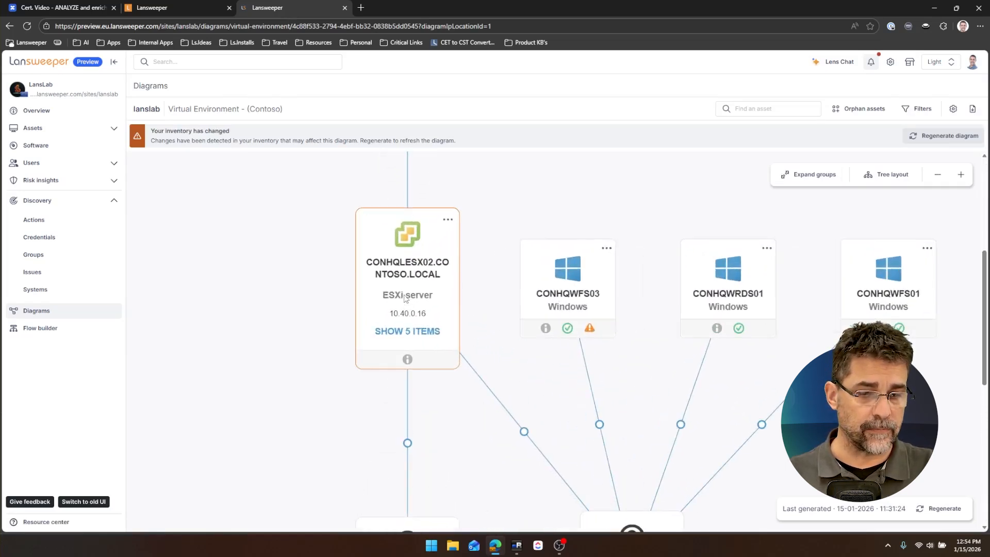
{"action": "scroll", "coordinate": [407, 295], "scroll_direction": "up", "scroll_amount": 1}
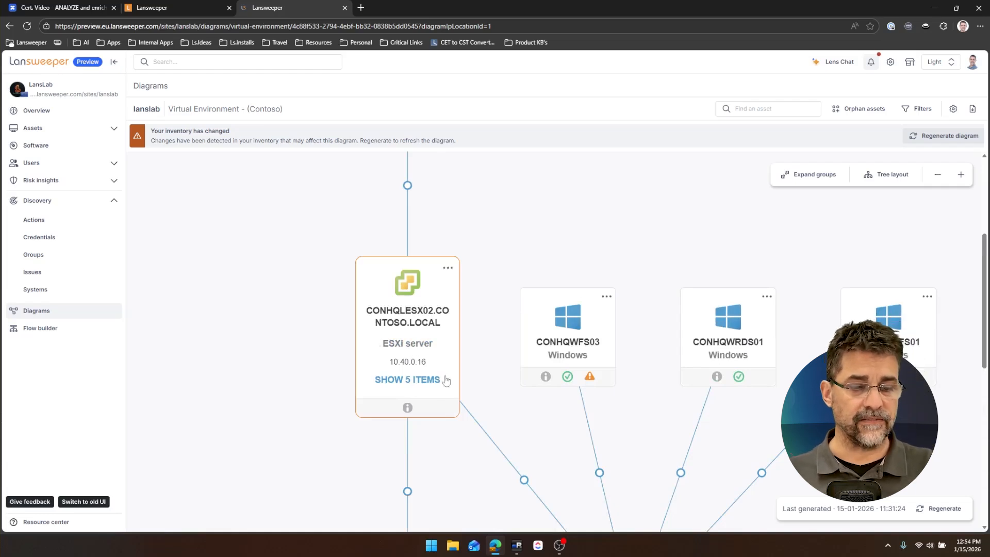
{"action": "scroll", "coordinate": [464, 379], "scroll_direction": "down", "scroll_amount": 2}
{"action": "scroll", "coordinate": [478, 383], "scroll_direction": "down", "scroll_amount": 2}
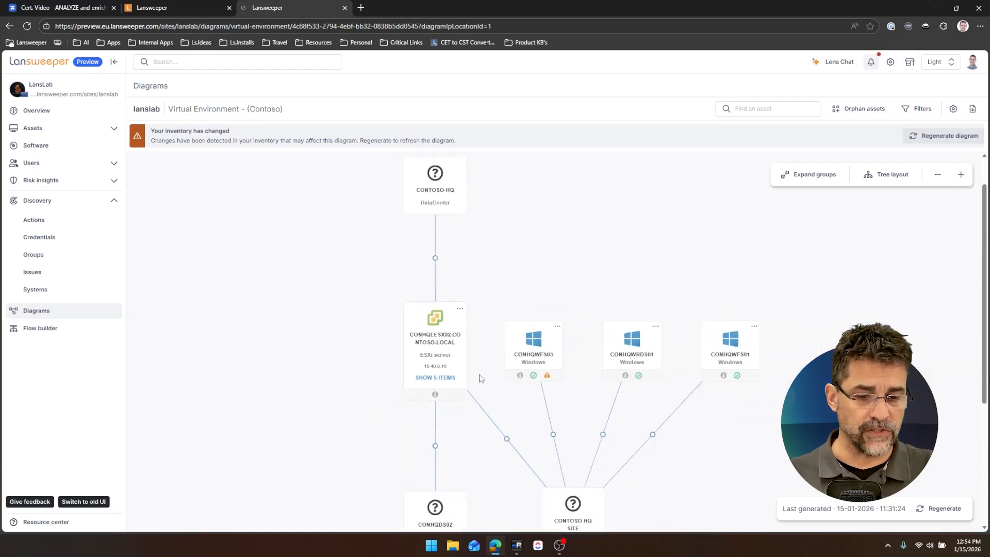
{"action": "left_click", "coordinate": [435, 333]}
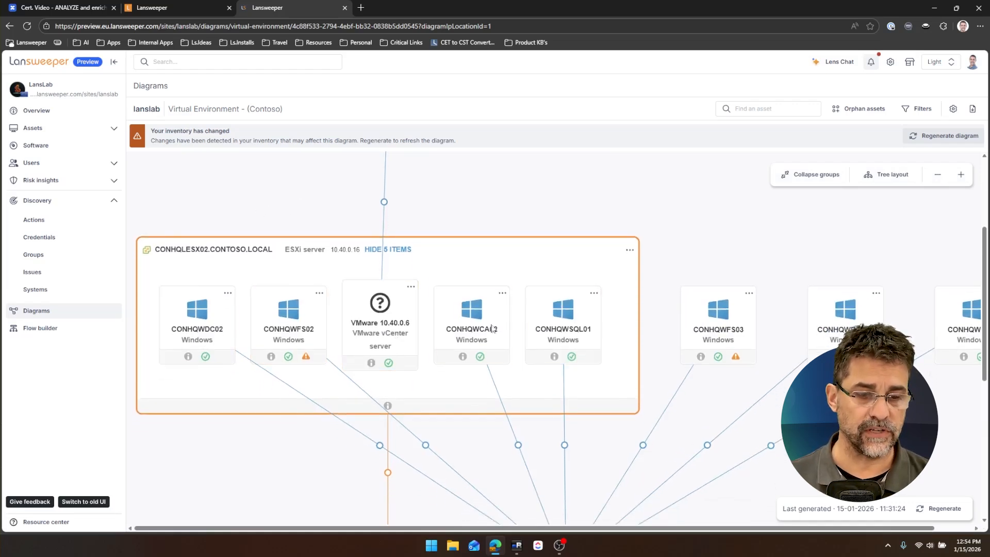
Examine how the expanded ESXi server and its virtual machines connect to the CONTOSO-HQ data center, CONHQDS02 datastore and CONTOSO HQ SITE
{"action": "left_click_drag", "start_coordinate": [450, 202], "coordinate": [423, 327]}
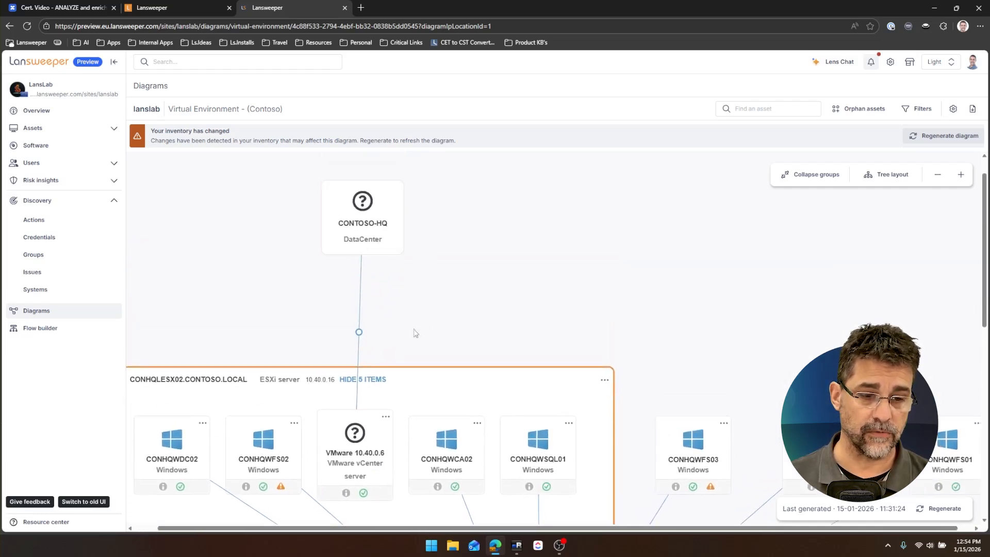
{"action": "left_click_drag", "start_coordinate": [416, 332], "coordinate": [433, 193]}
{"action": "left_click_drag", "start_coordinate": [292, 490], "coordinate": [318, 370]}
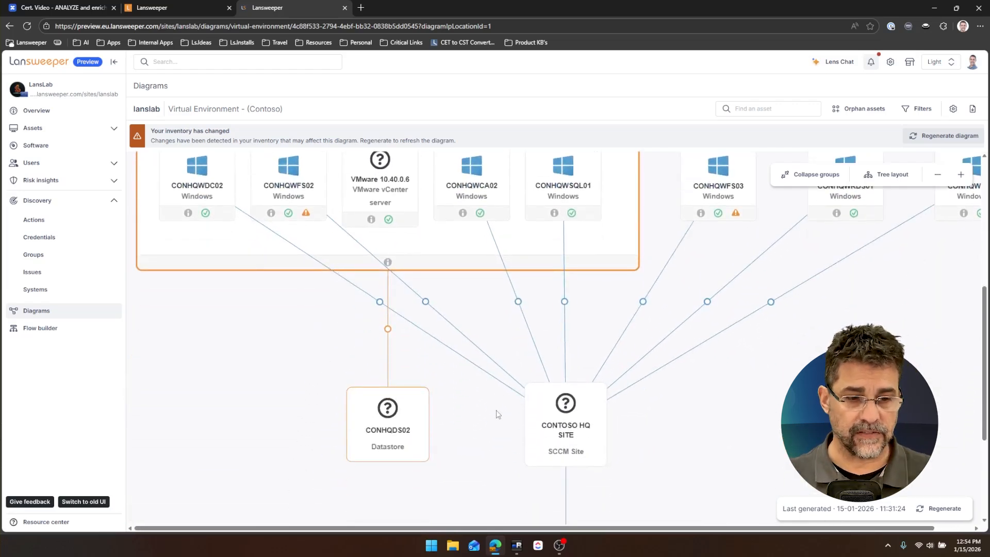
{"action": "left_click_drag", "start_coordinate": [290, 304], "coordinate": [281, 388]}
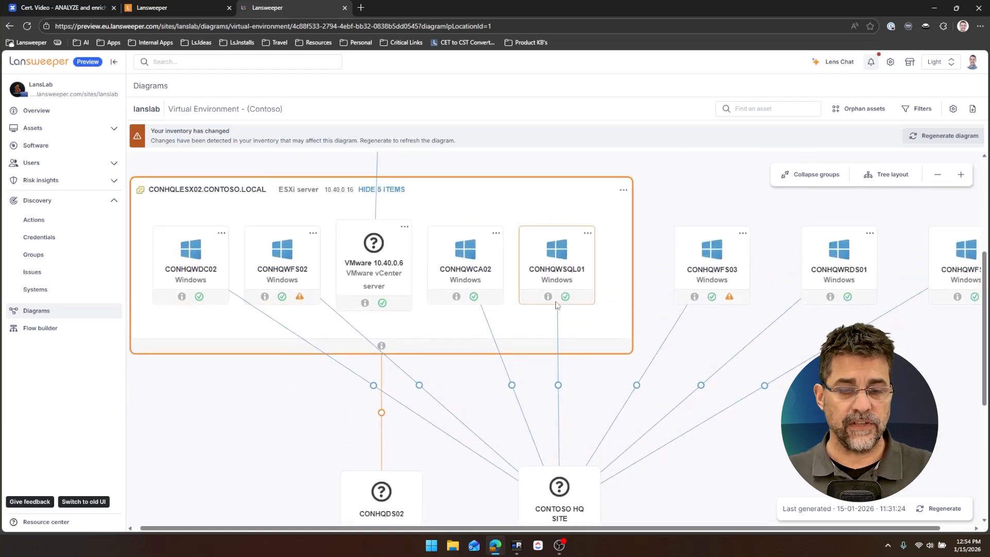
{"action": "scroll", "coordinate": [614, 291], "scroll_direction": "down", "scroll_amount": 3}
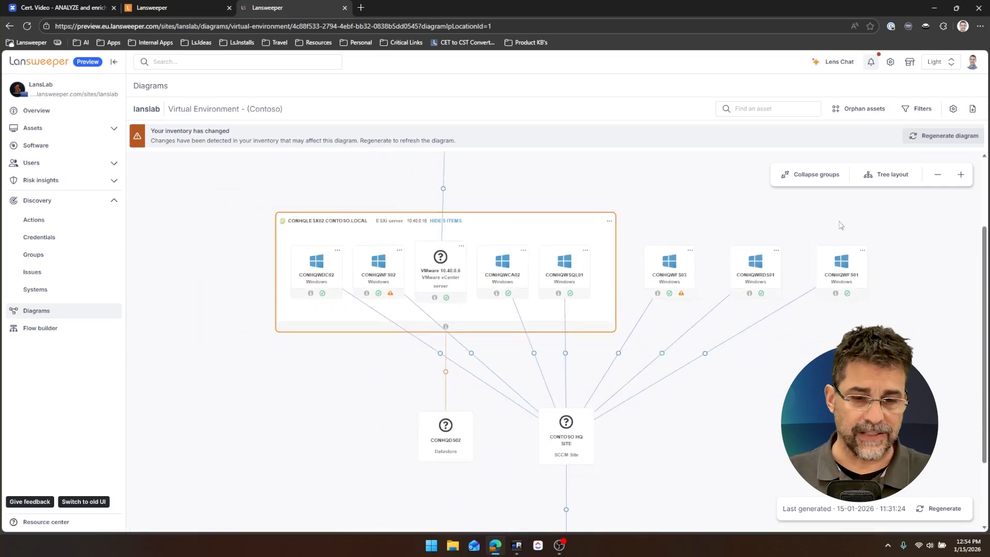
Collapse all groups in the virtual environment diagram and expand every group again
{"action": "left_click", "coordinate": [815, 181]}
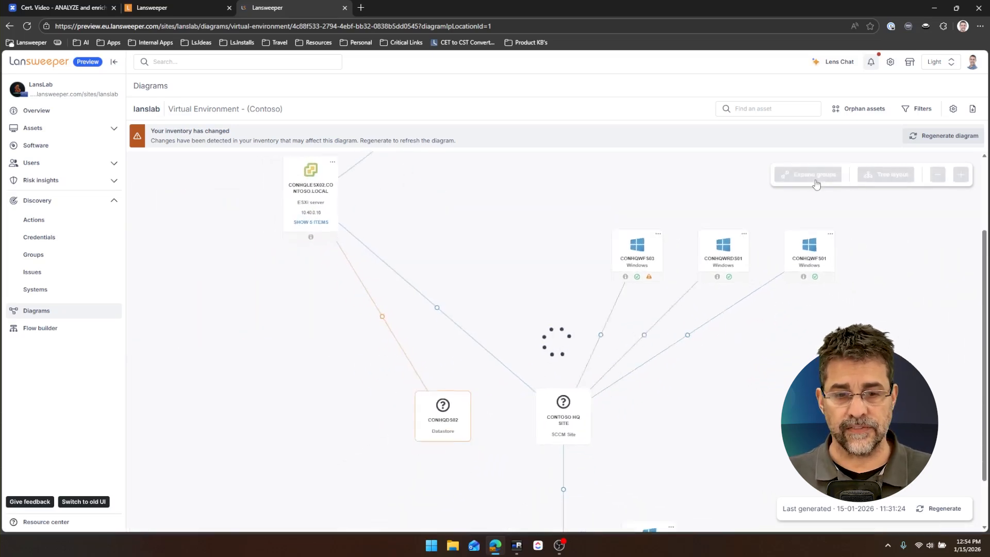
{"action": "left_click", "coordinate": [815, 178]}
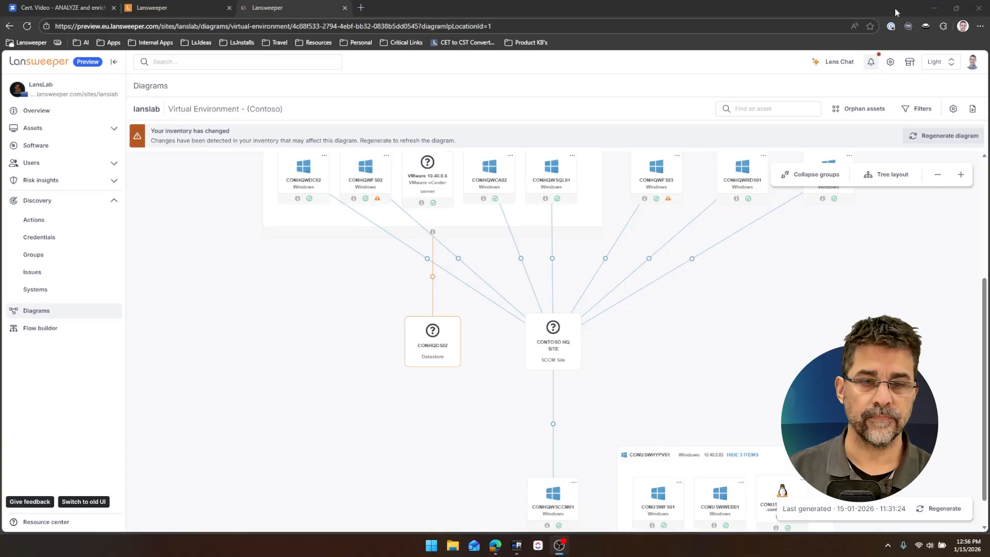
{"action": "left_click", "coordinate": [941, 6]}
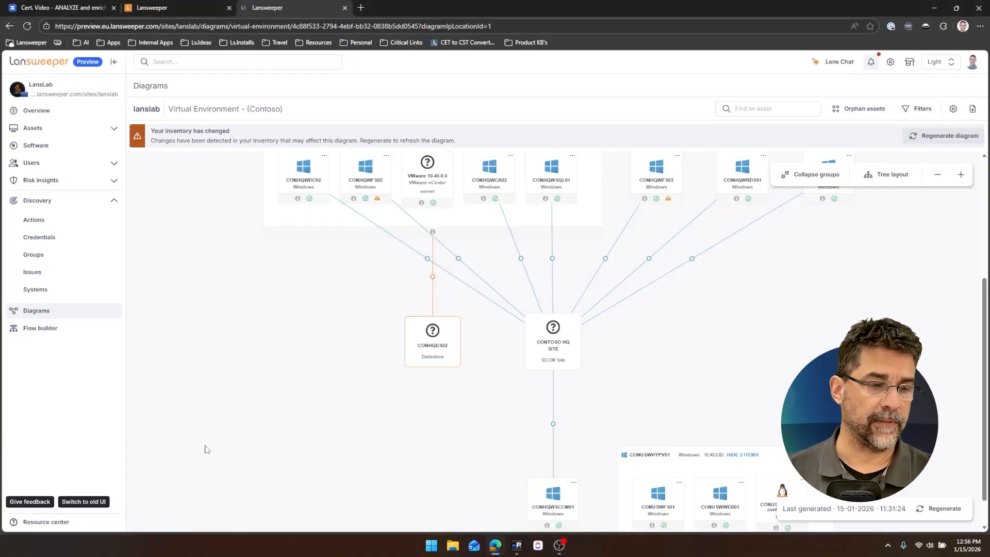
Switch from LansLab to the networkdiscovery site and open its list of discovery groups
{"action": "left_click", "coordinate": [44, 255]}
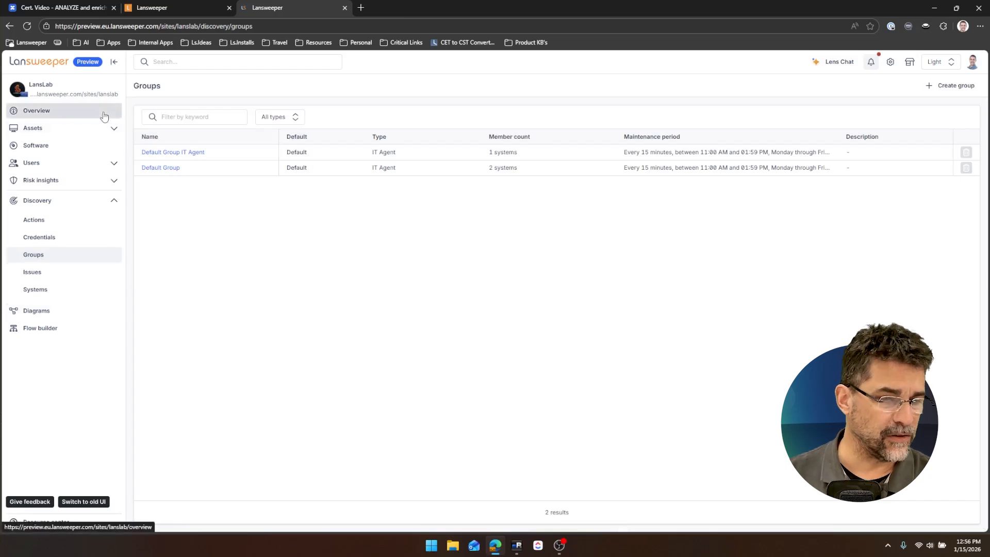
{"action": "left_click", "coordinate": [84, 95]}
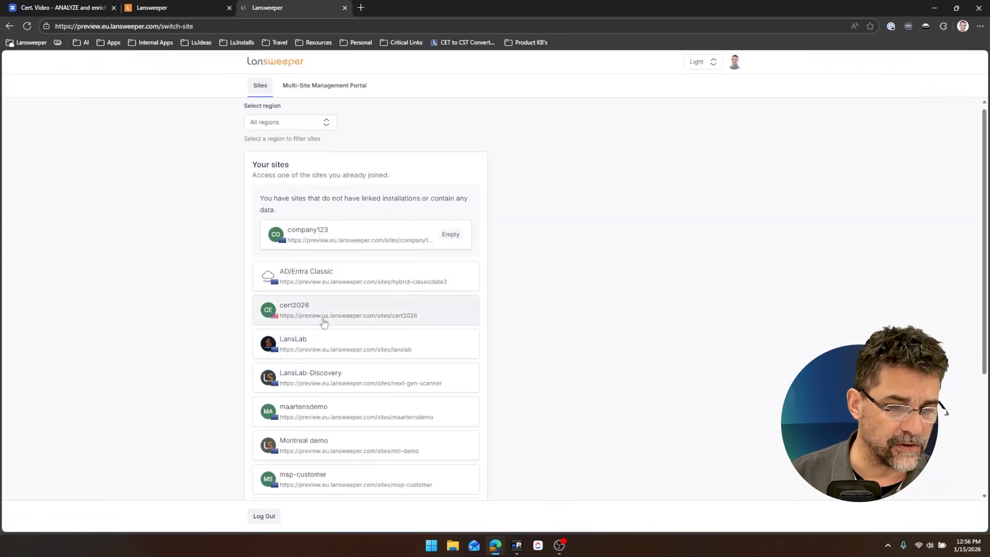
{"action": "scroll", "coordinate": [324, 322], "scroll_direction": "down", "scroll_amount": 5}
{"action": "left_click", "coordinate": [354, 411]}
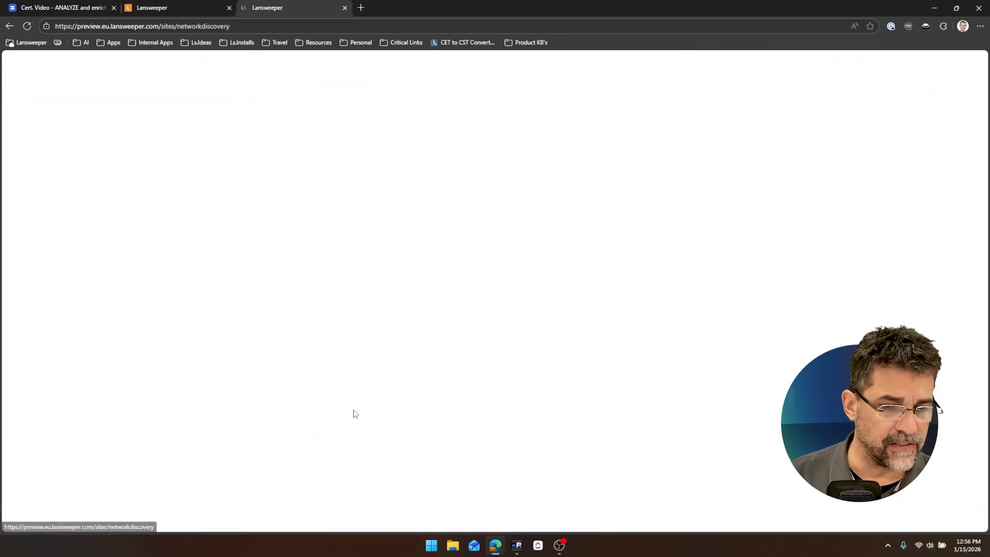
{"action": "left_click", "coordinate": [111, 205]}
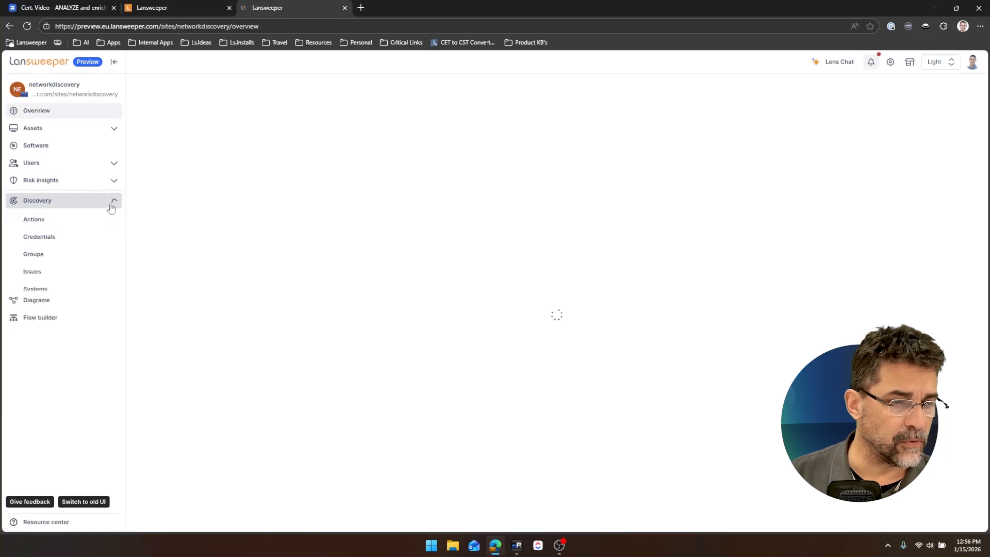
{"action": "left_click", "coordinate": [36, 258]}
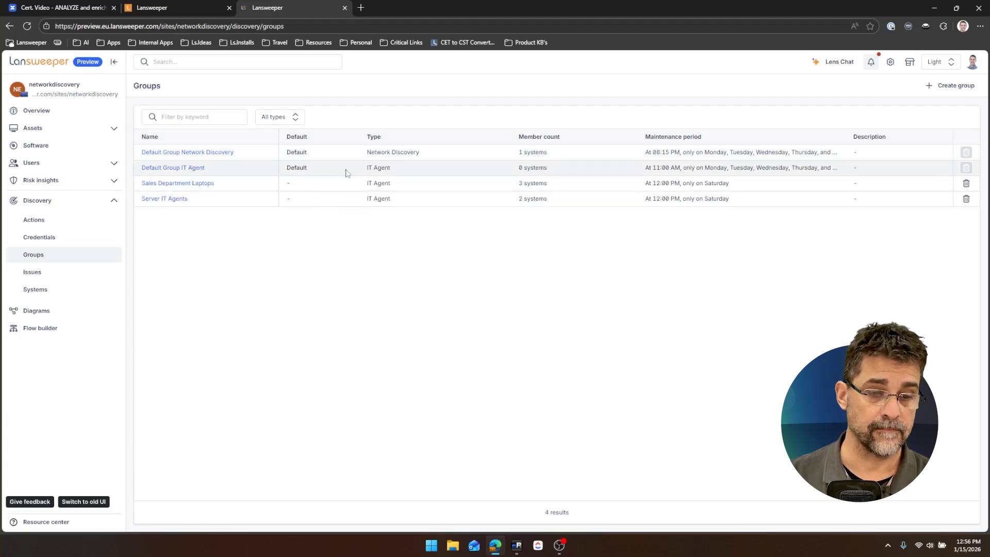
Review the type, general settings, update schedule and assigned systems of Default Group Network Discovery
{"action": "left_click_drag", "start_coordinate": [420, 154], "coordinate": [368, 153]}
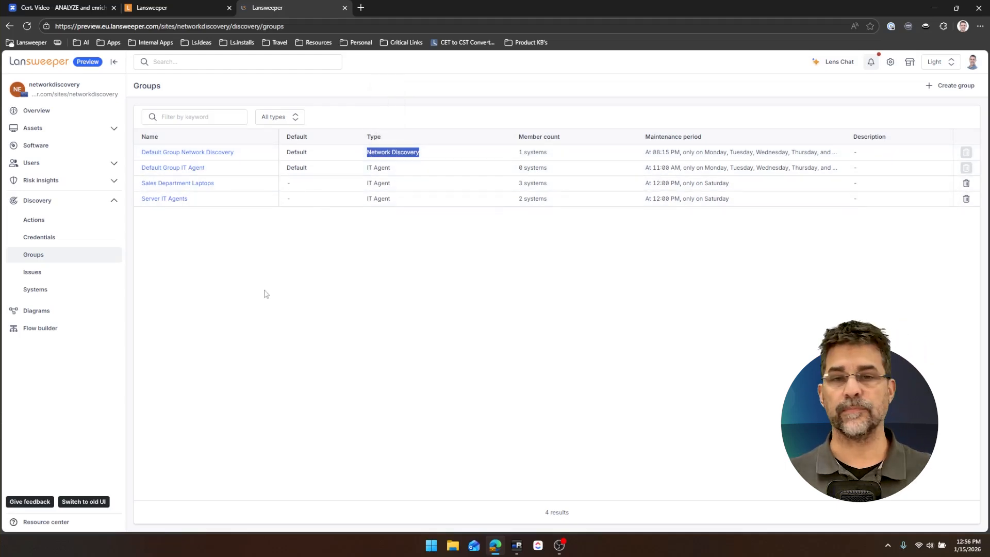
{"action": "left_click", "coordinate": [228, 155]}
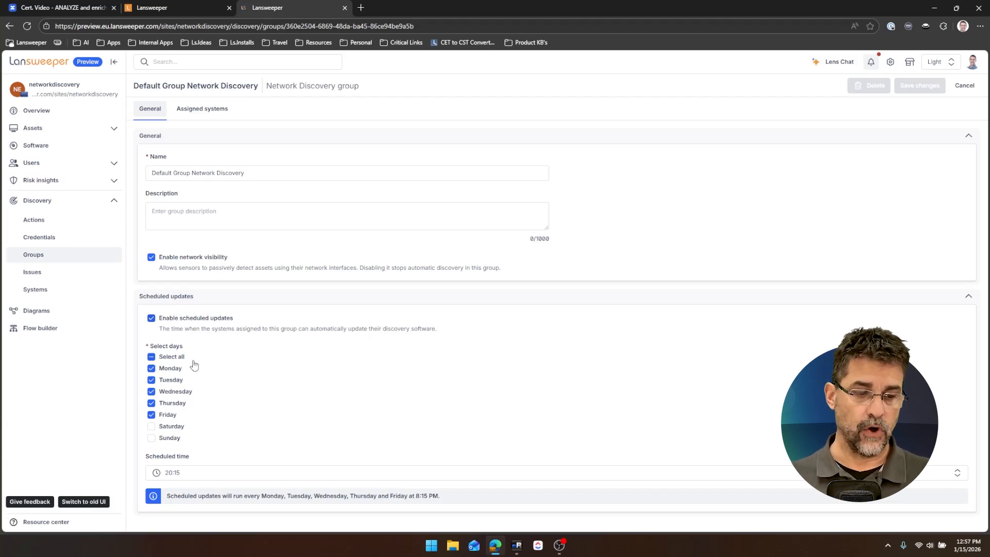
{"action": "left_click", "coordinate": [212, 118]}
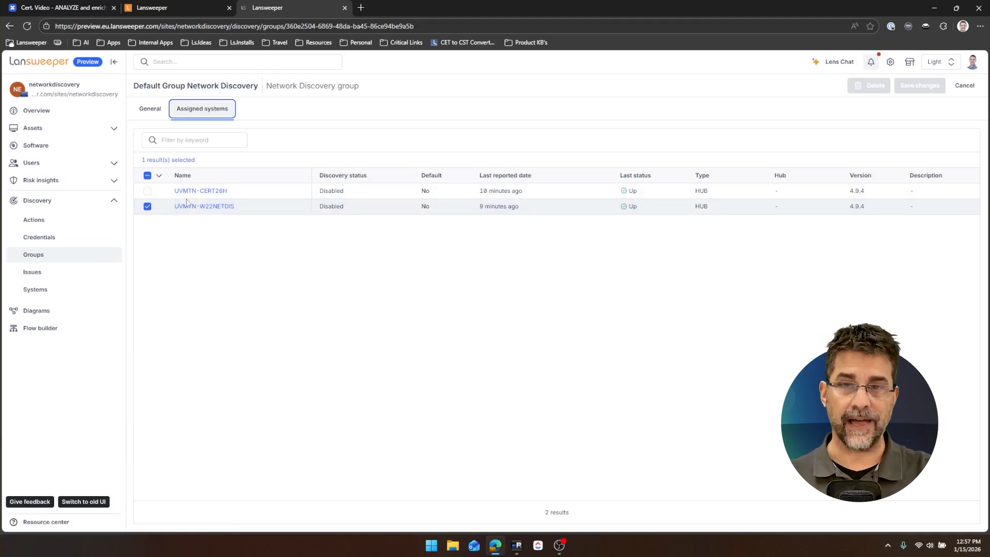
{"action": "left_click", "coordinate": [154, 113]}
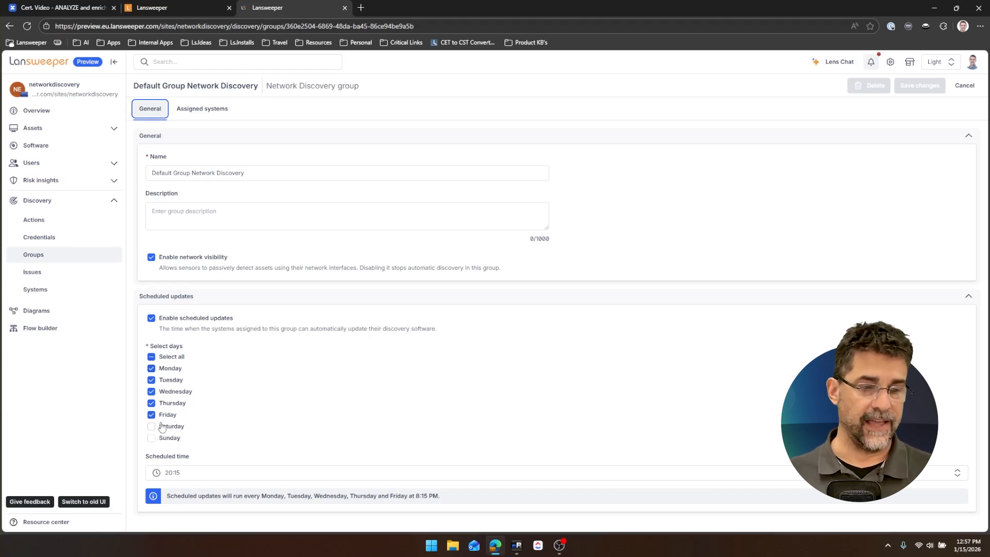
{"action": "left_click", "coordinate": [208, 117]}
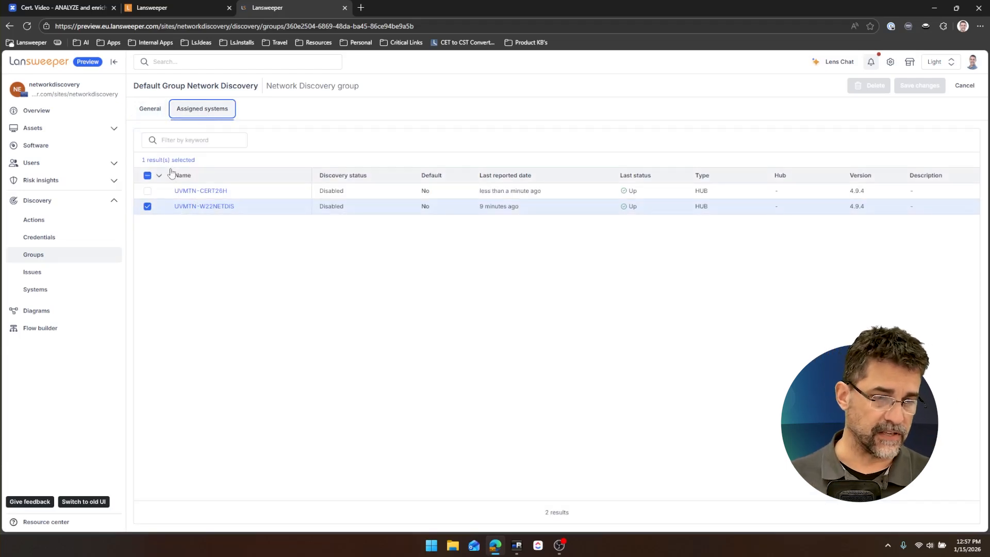
Review the assigned systems and scheduled update settings of Default Group IT Agent, and return to the groups list
{"action": "left_click", "coordinate": [49, 258]}
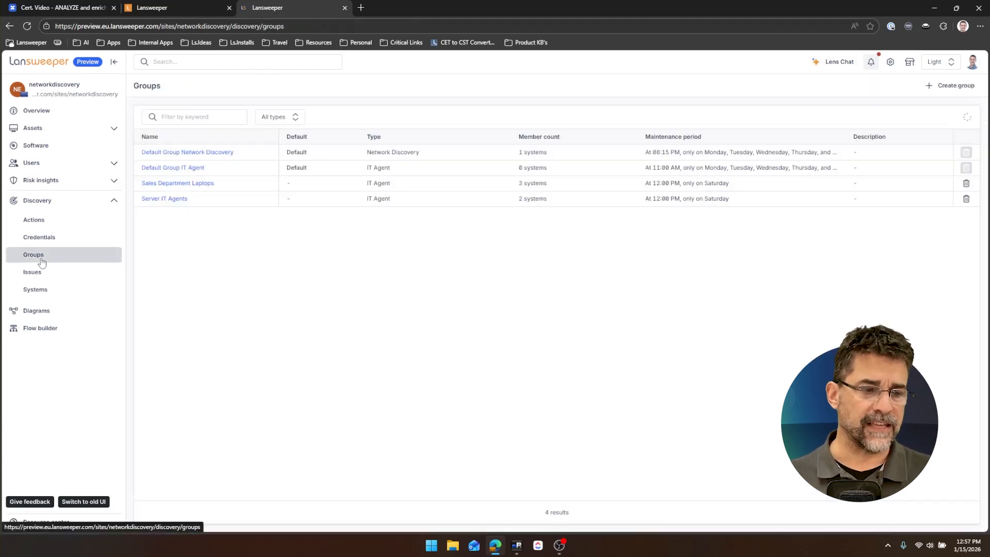
{"action": "left_click", "coordinate": [196, 170]}
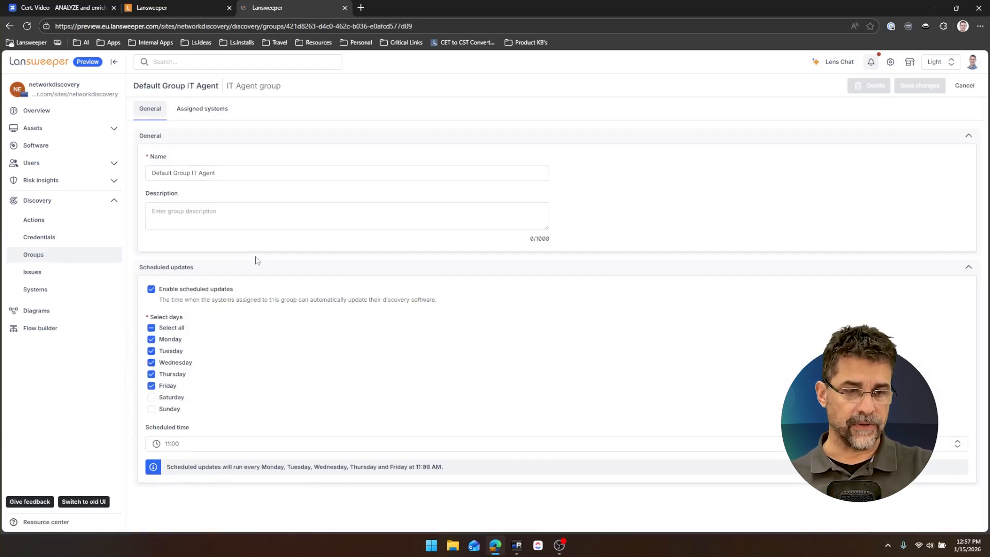
{"action": "left_click", "coordinate": [191, 112]}
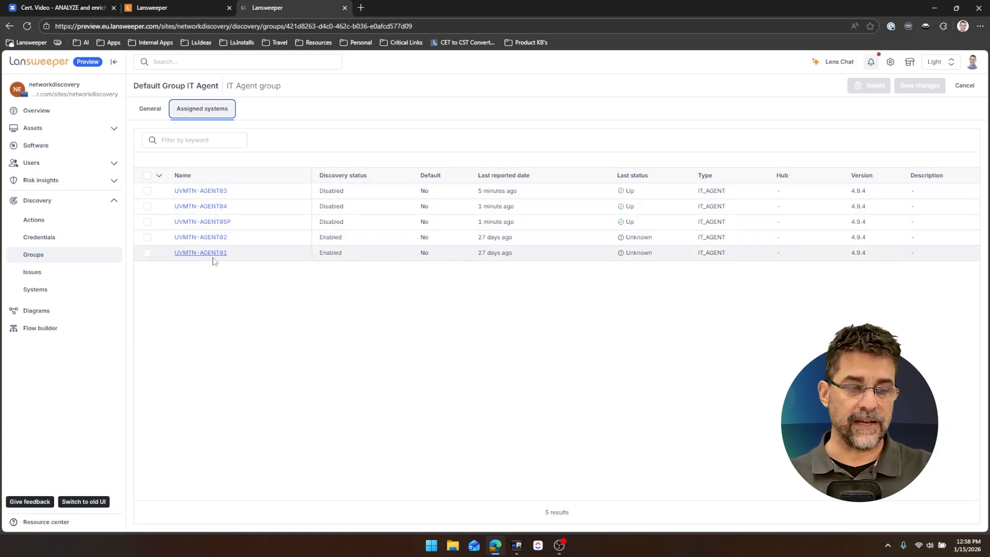
{"action": "left_click", "coordinate": [34, 256]}
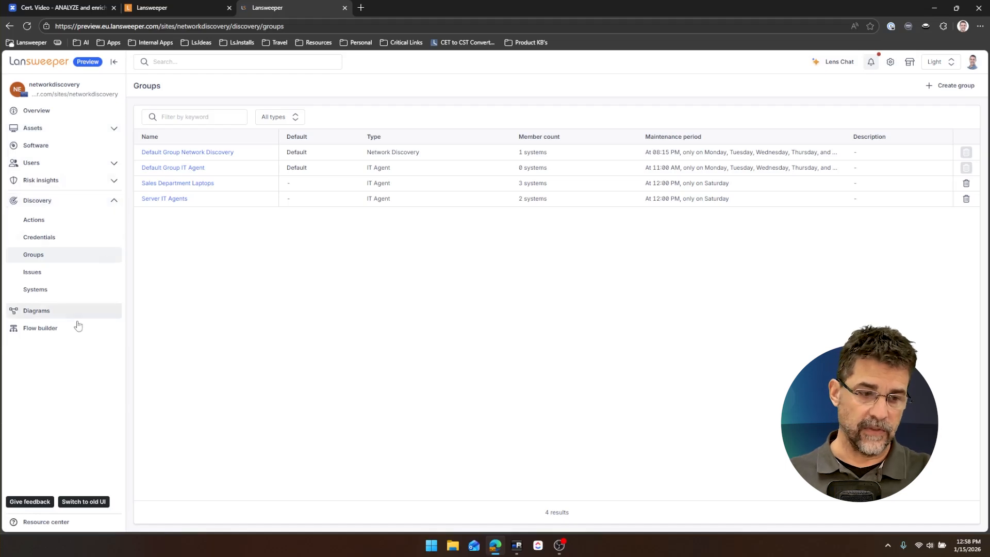
{"action": "left_click", "coordinate": [196, 168]}
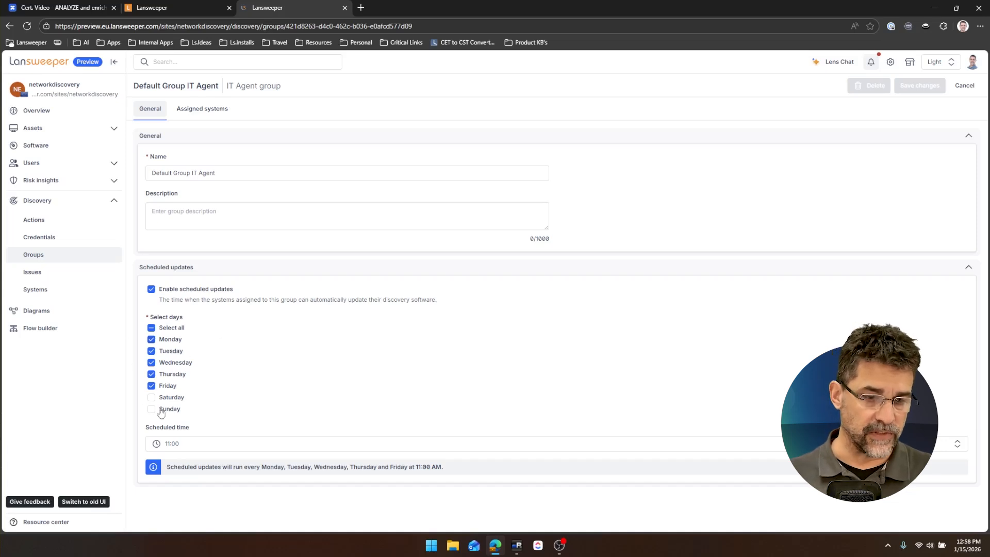
{"action": "left_click", "coordinate": [39, 256]}
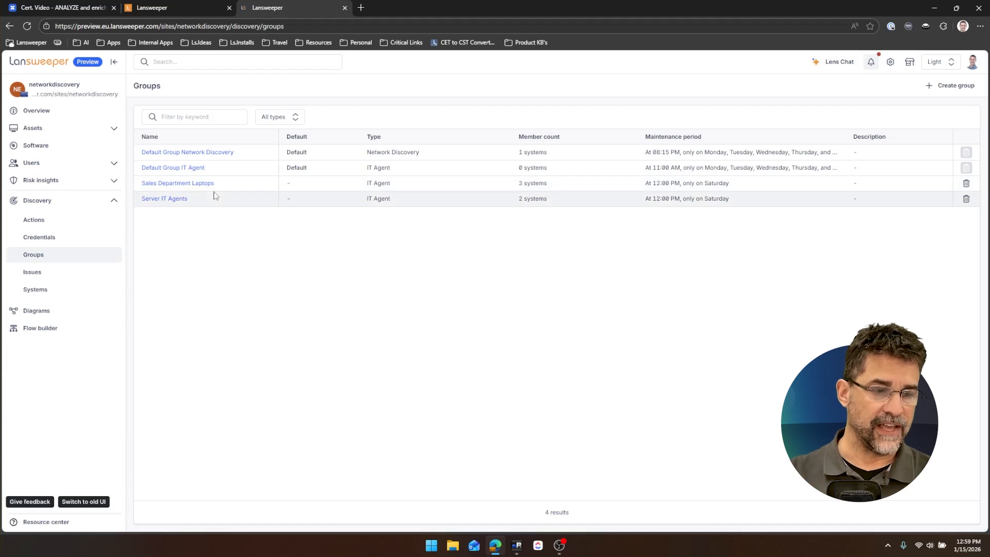
Show the Assets subsections in the site navigation
{"action": "left_click", "coordinate": [115, 129]}
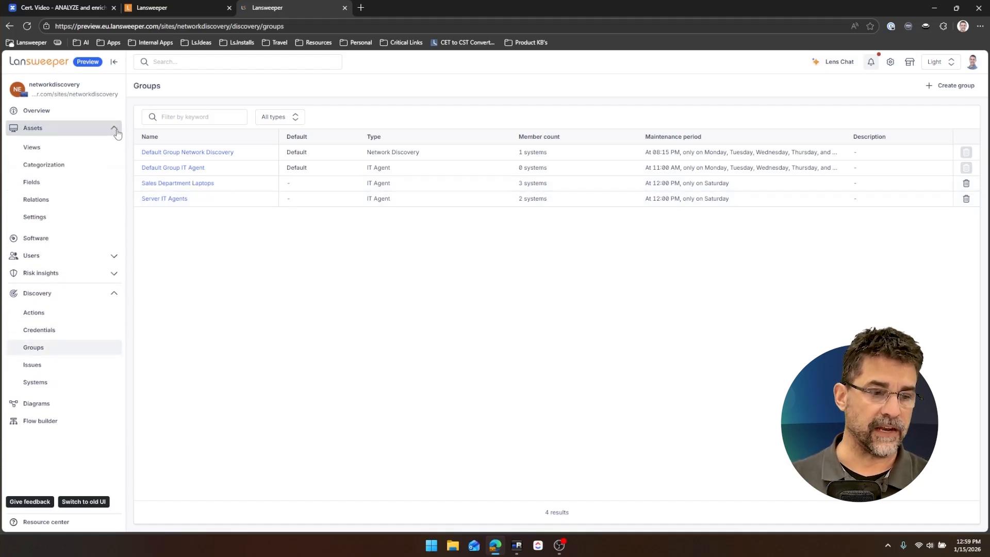